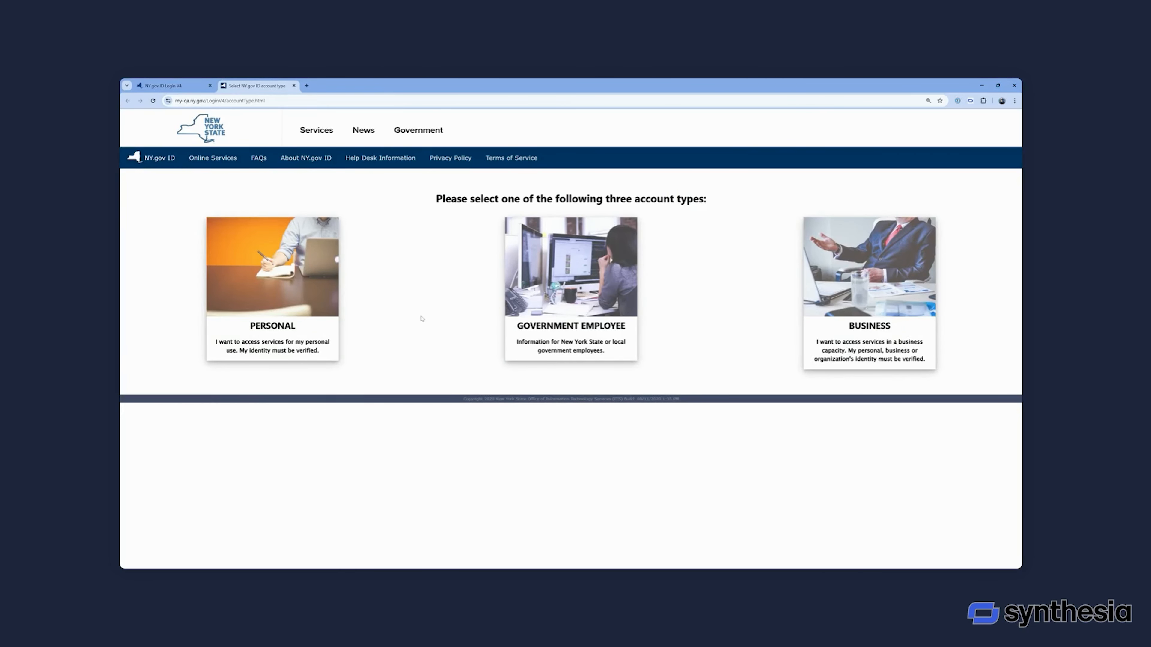
Choose the Personal account type for NY.gov ID registration and review the sign-up instructions.
click(280, 322)
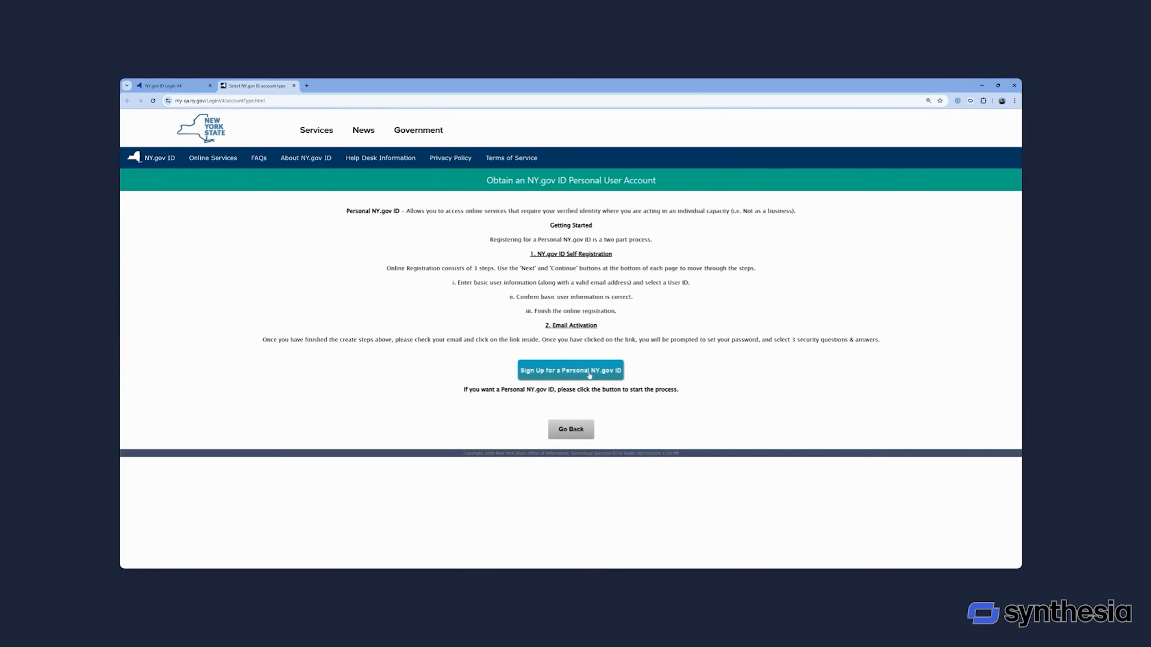
scroll(563, 312, down, 1)
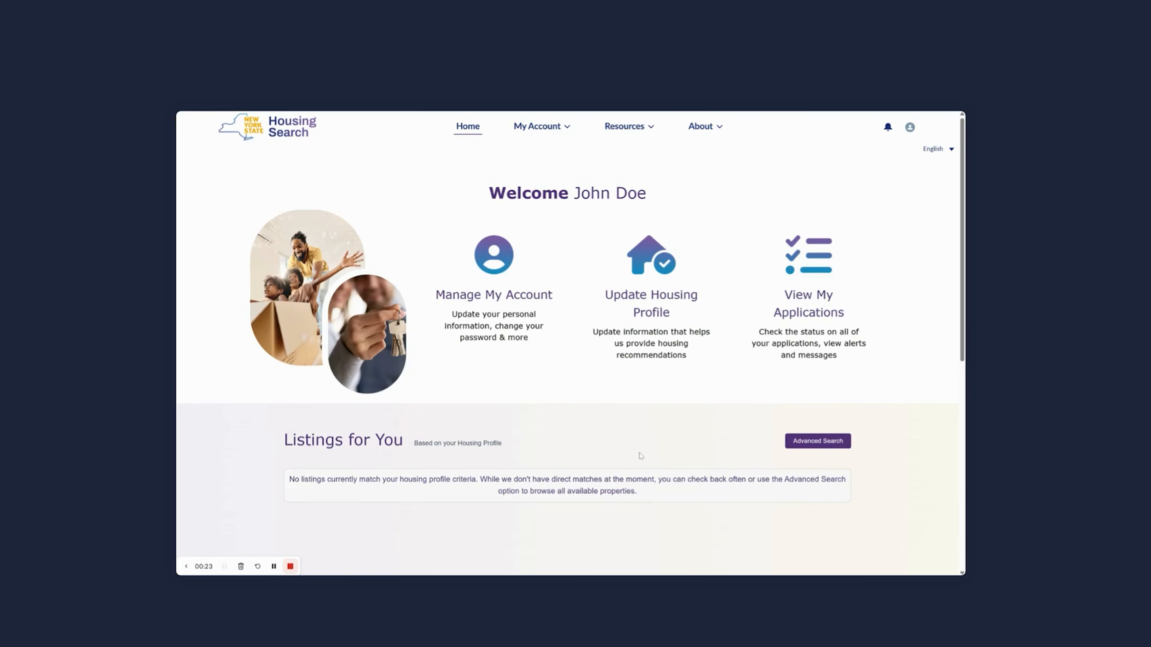
Open the primary applicant's record in the housing profile and review the member details and contact information.
click(651, 281)
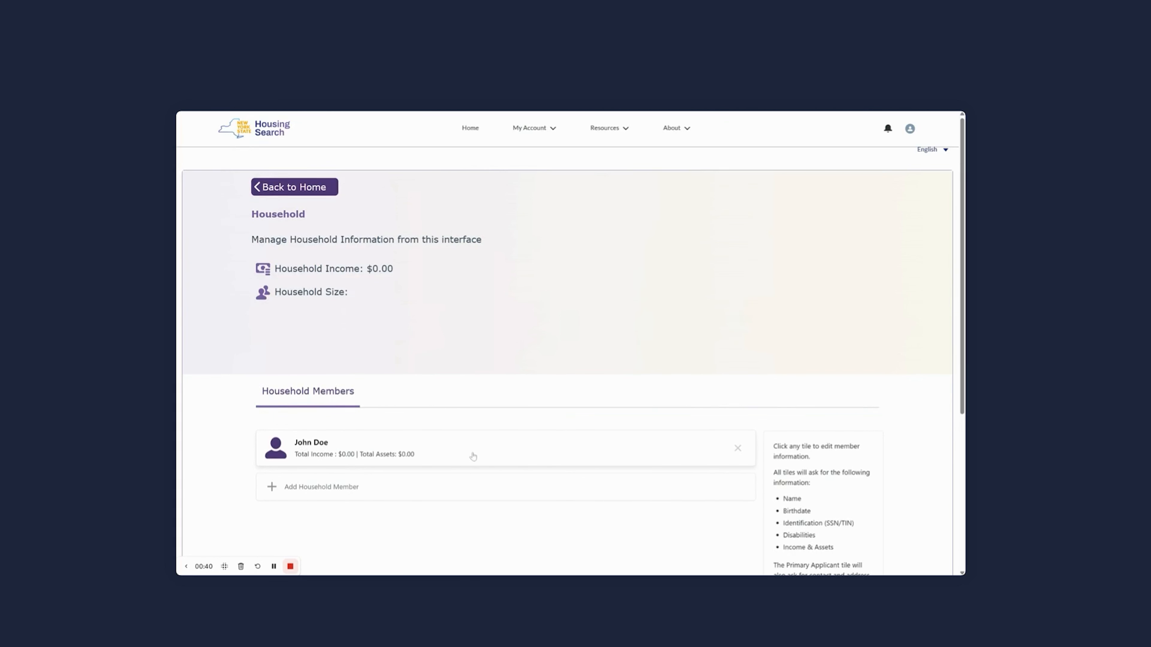
click(609, 456)
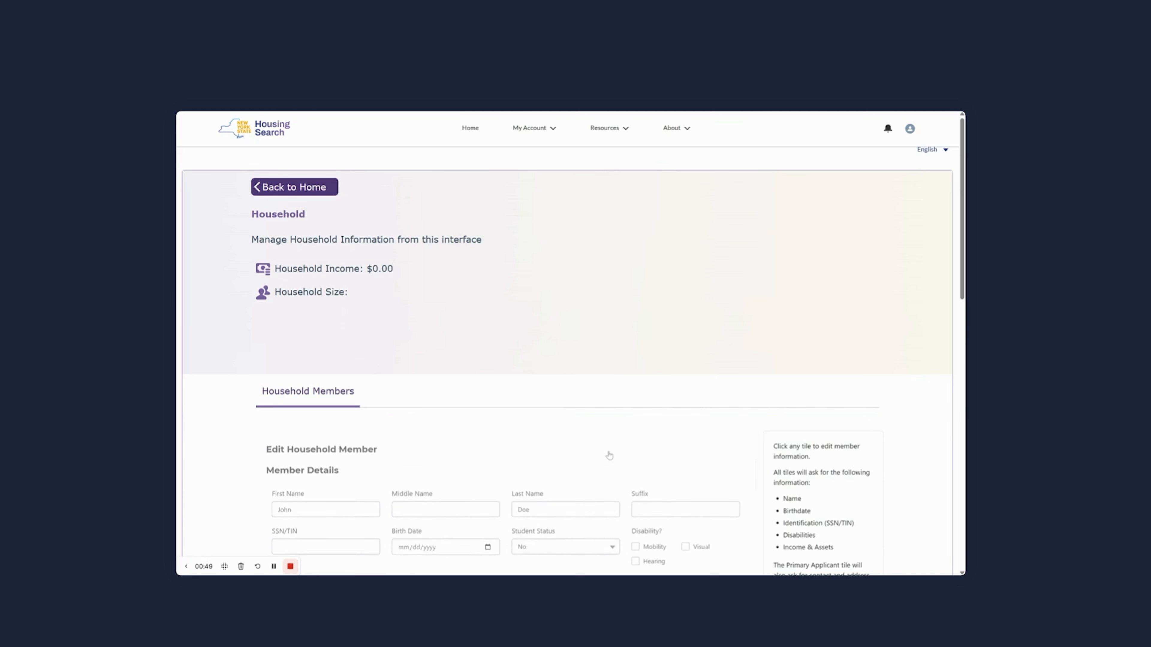
scroll(532, 450, down, 4)
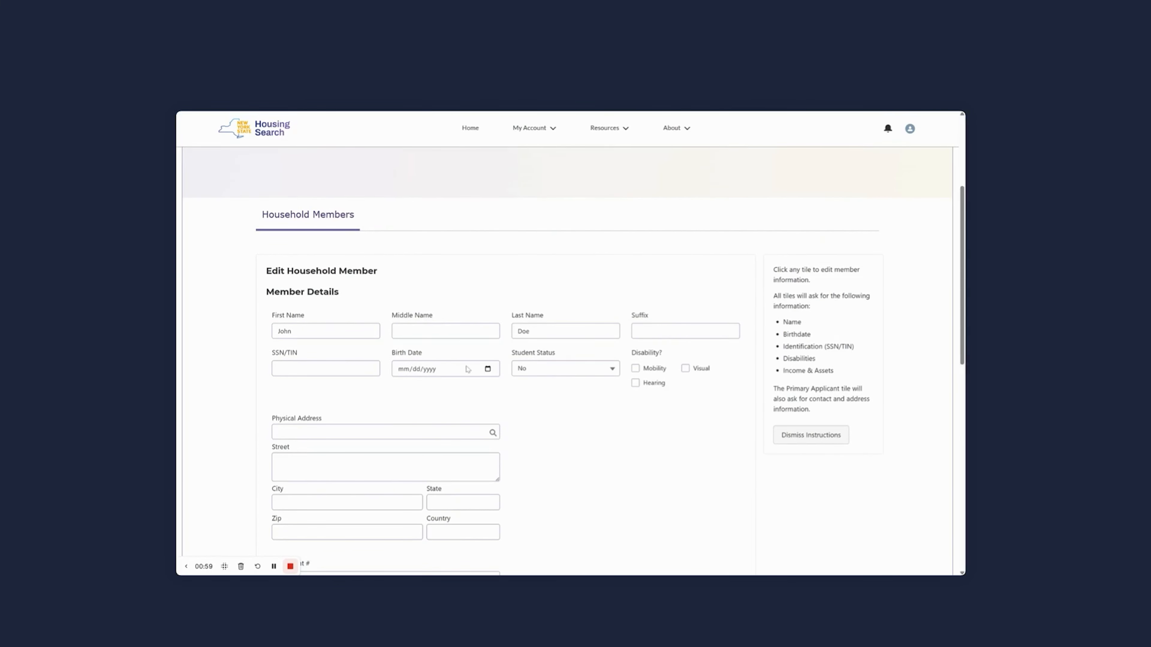
scroll(572, 404, down, 2)
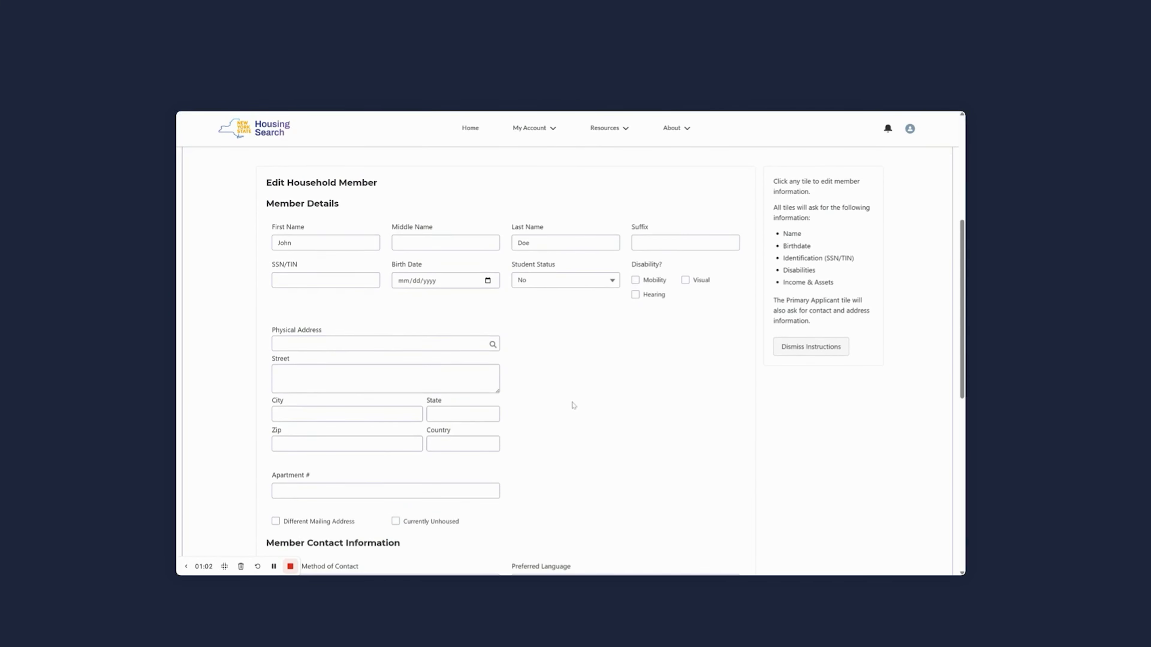
scroll(572, 405, down, 5)
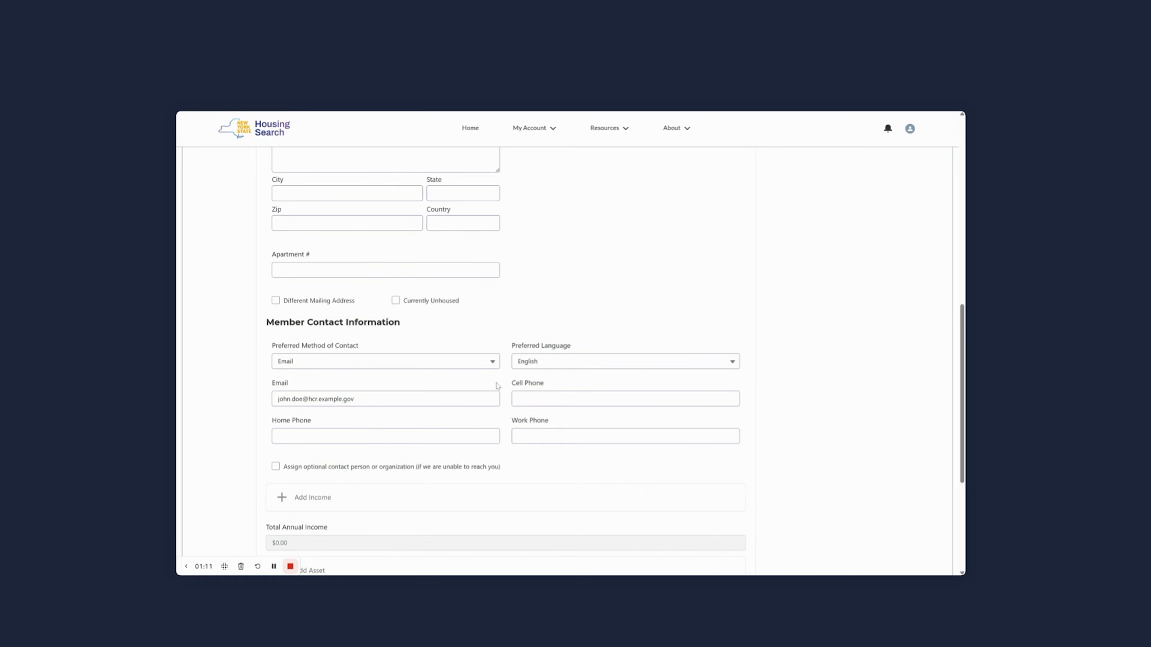
scroll(571, 460, down, 2)
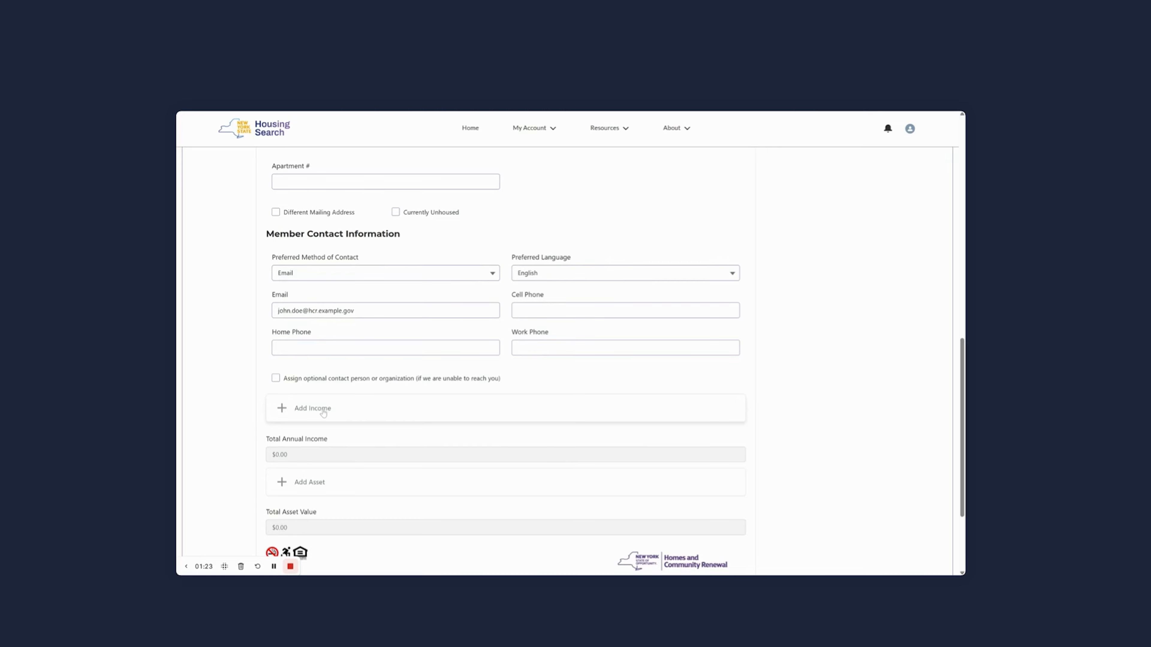
Add an income entry for the applicant with Wages - Full-Time Employment as the income source.
click(313, 409)
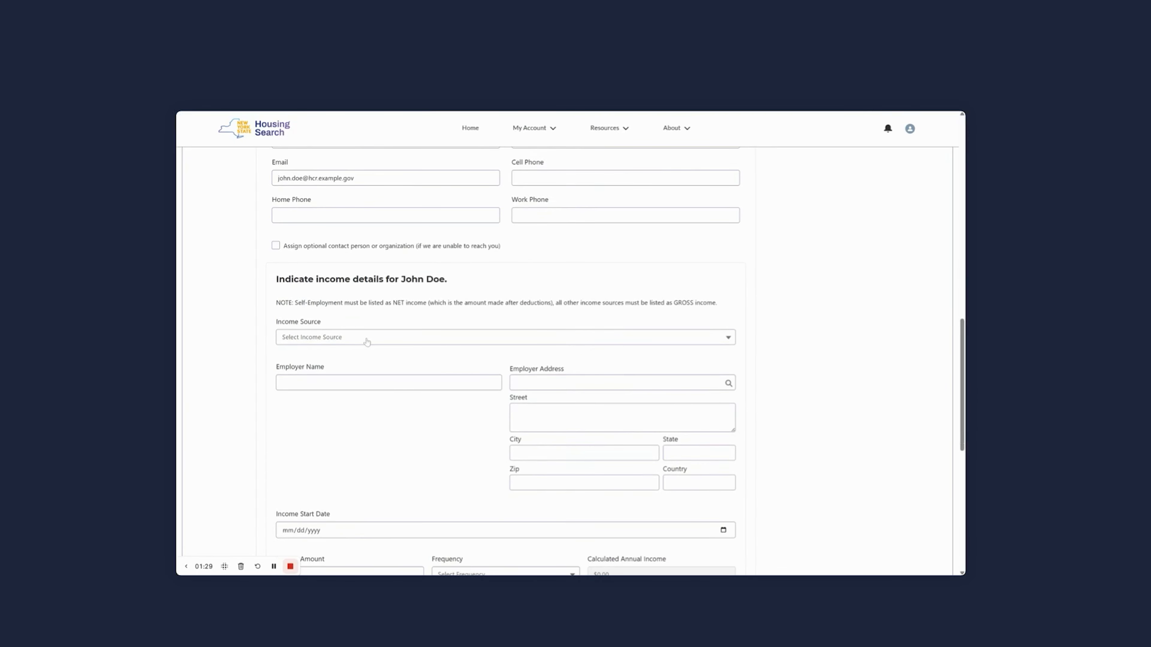
click(367, 342)
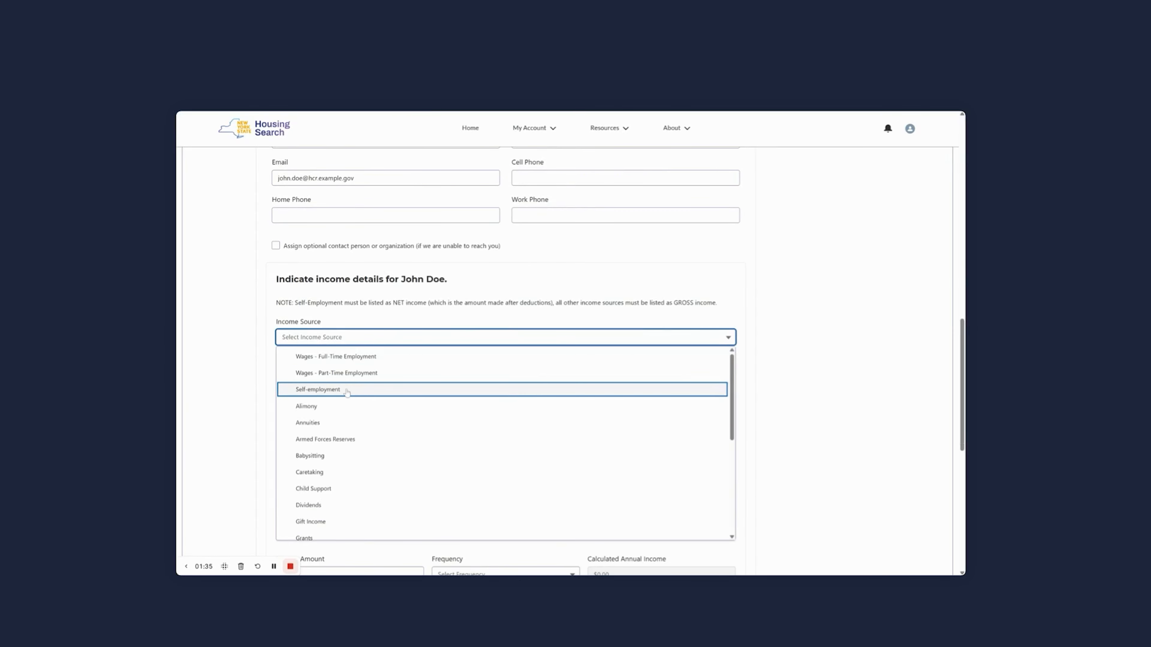
scroll(440, 407, down, 5)
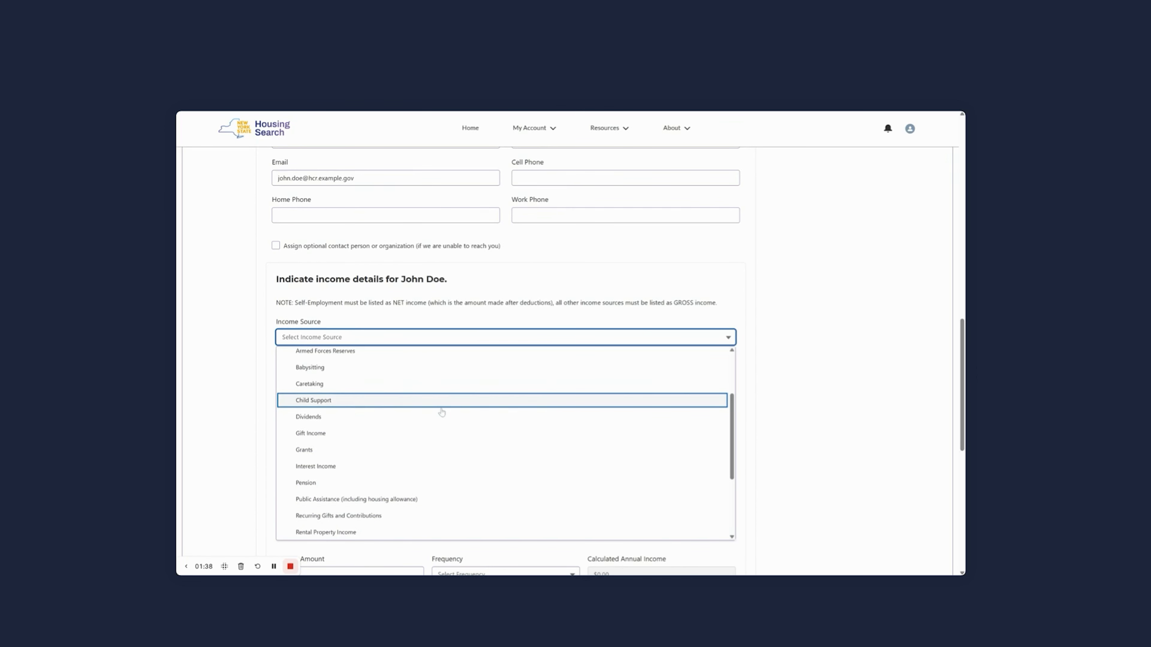
scroll(442, 412, down, 3)
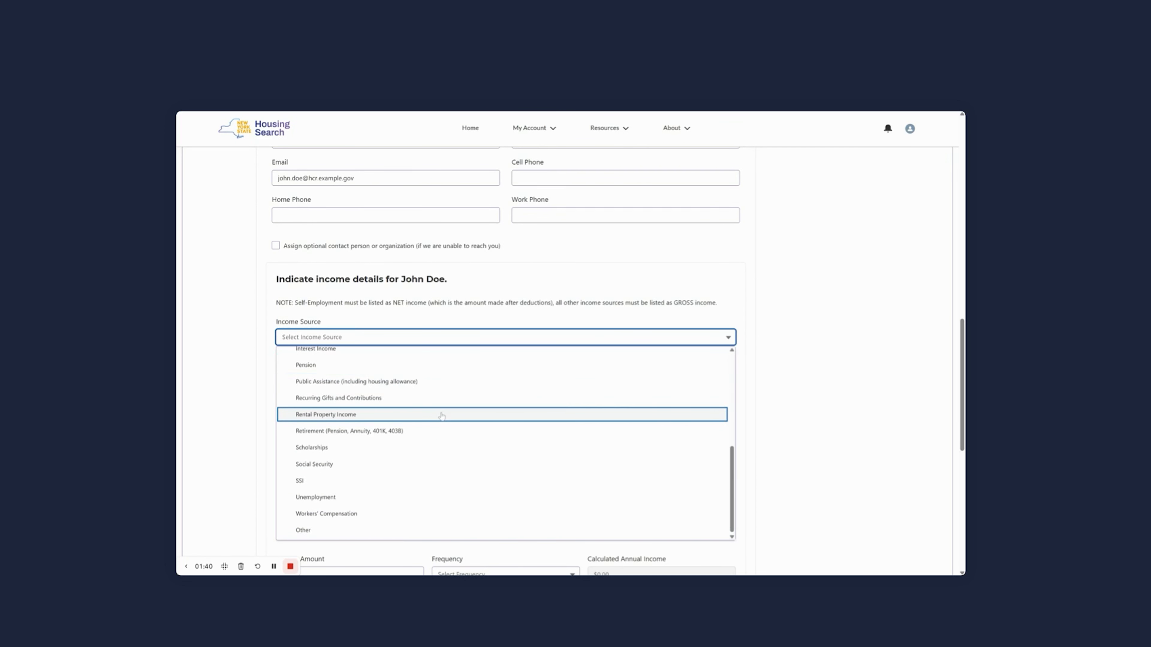
scroll(474, 420, up, 8)
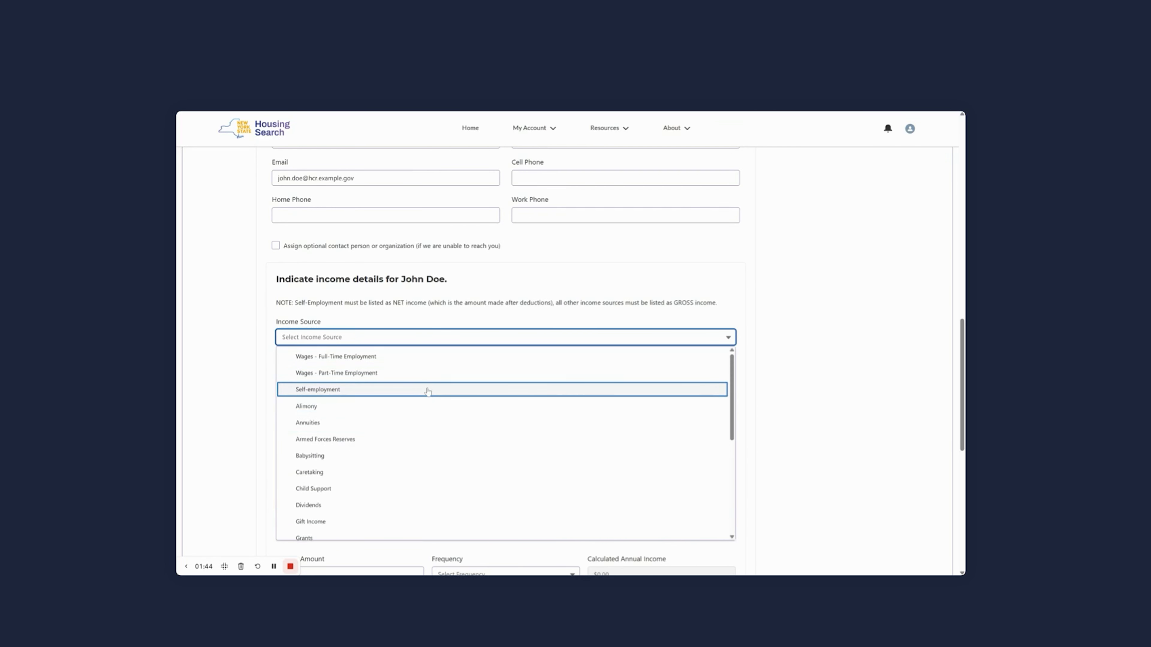
click(367, 356)
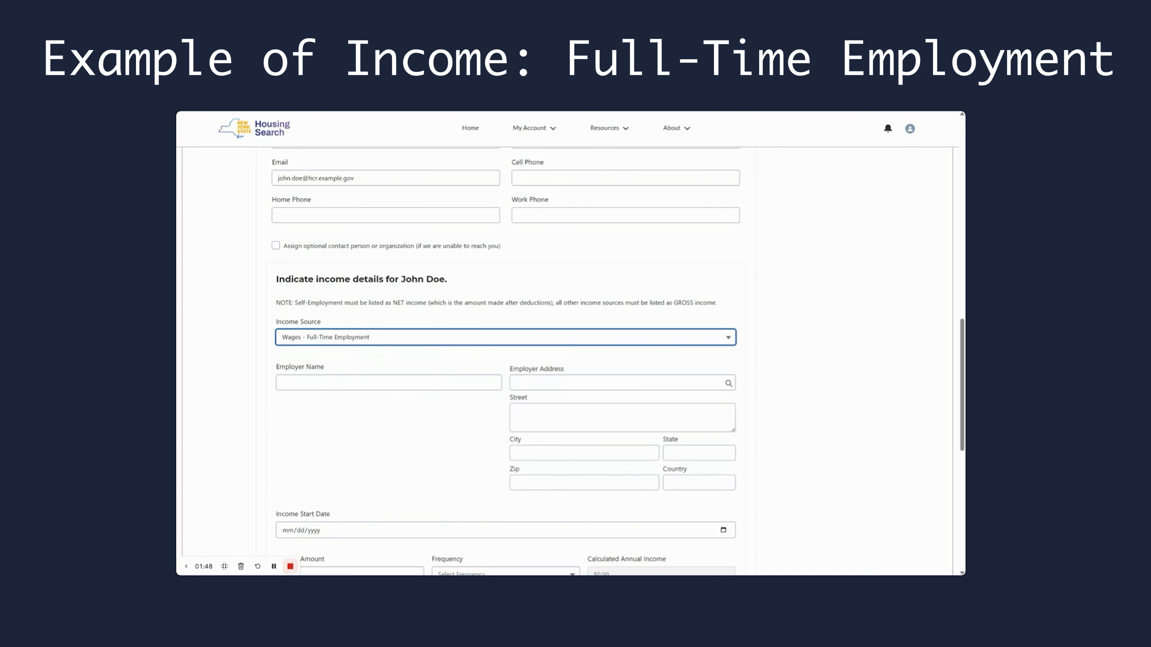
Enter John Doe Industries as the employer, fill in the employer's address, and set the income start date to 12/03/2024.
click(389, 383)
text(John Doe Industries)
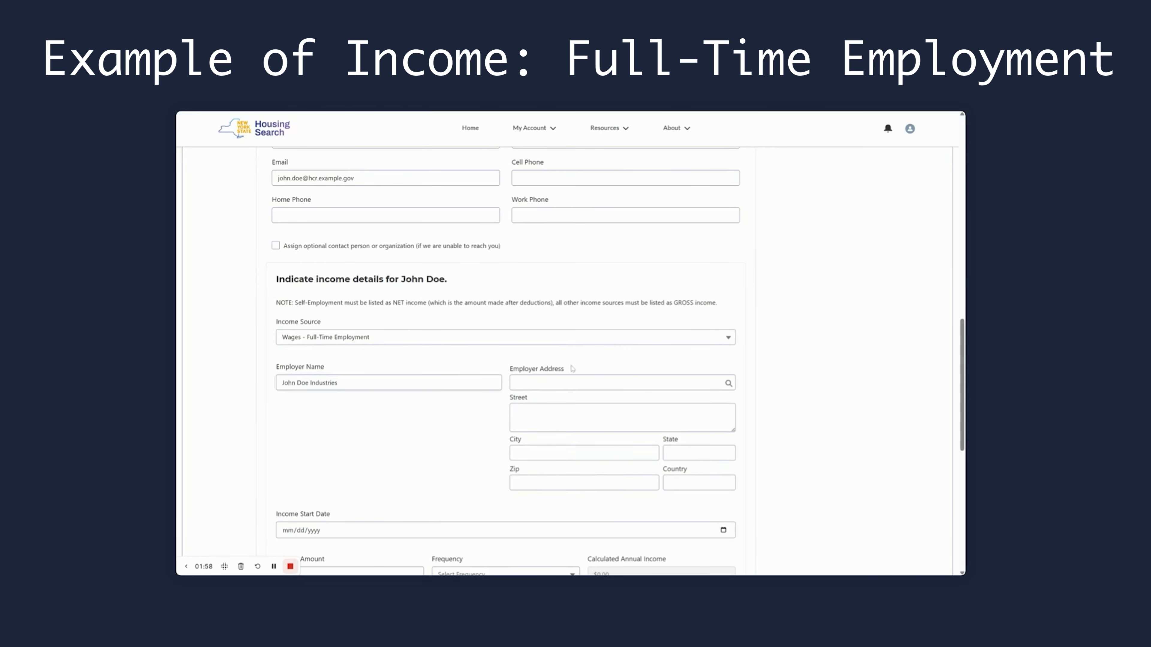
scroll(505, 363, down, 1)
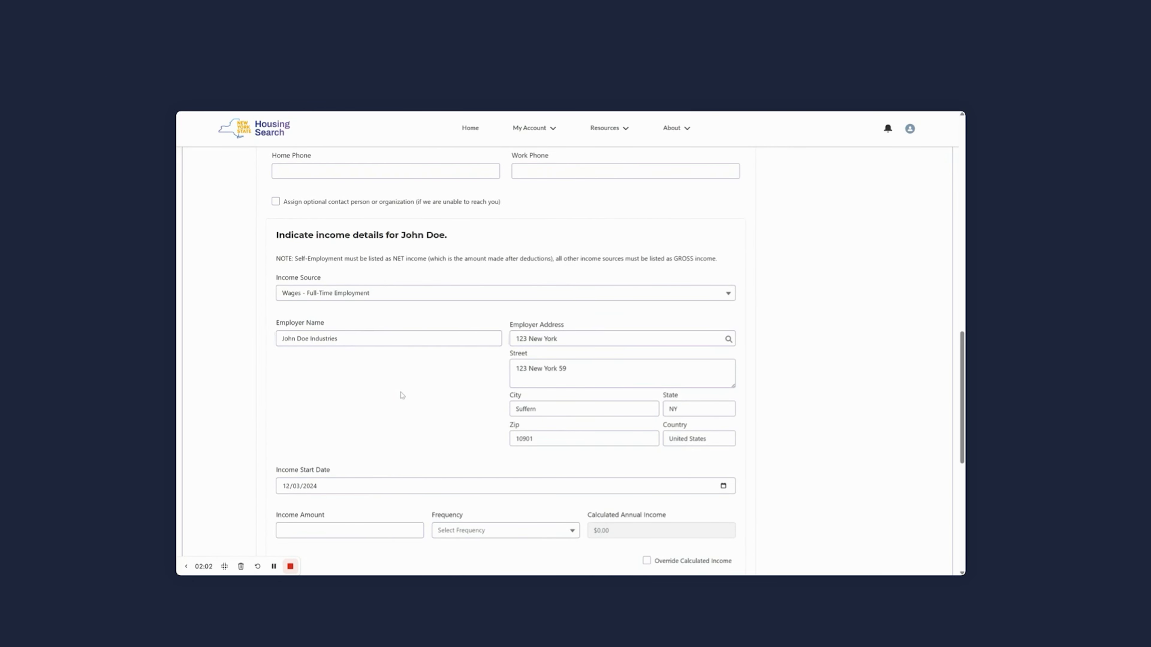
Set the income amount to $2,000.00 with a Bi-weekly frequency and save the income entry.
scroll(406, 390, down, 1)
scroll(406, 389, down, 1)
click(350, 442)
click(461, 442)
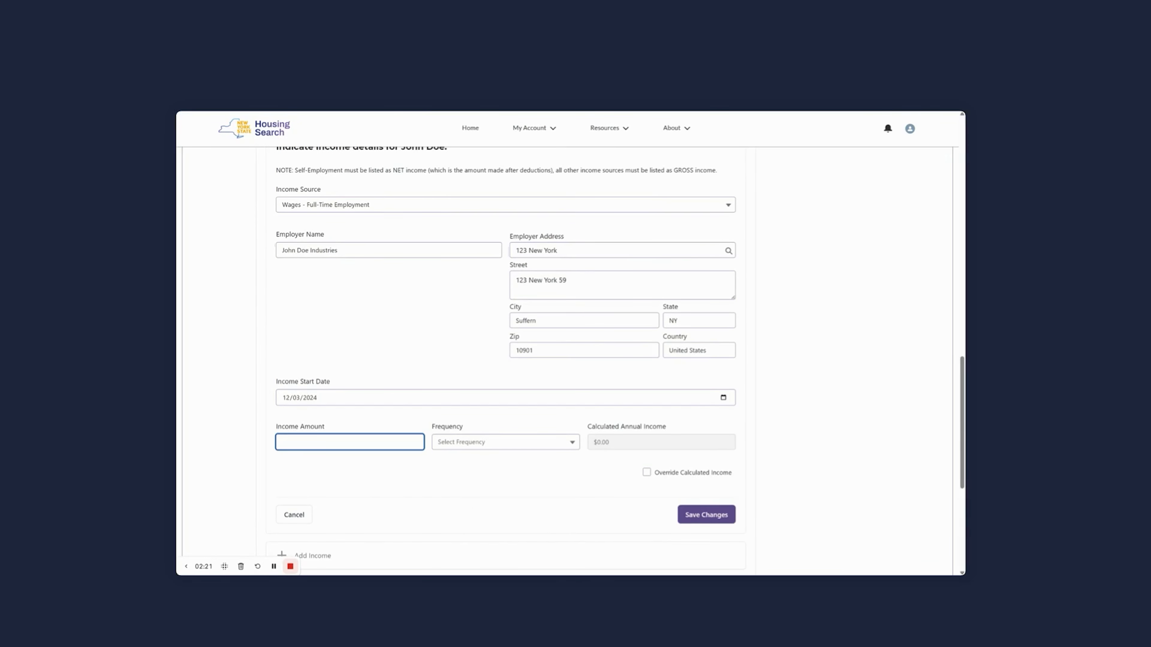
text(2,000)
click(453, 442)
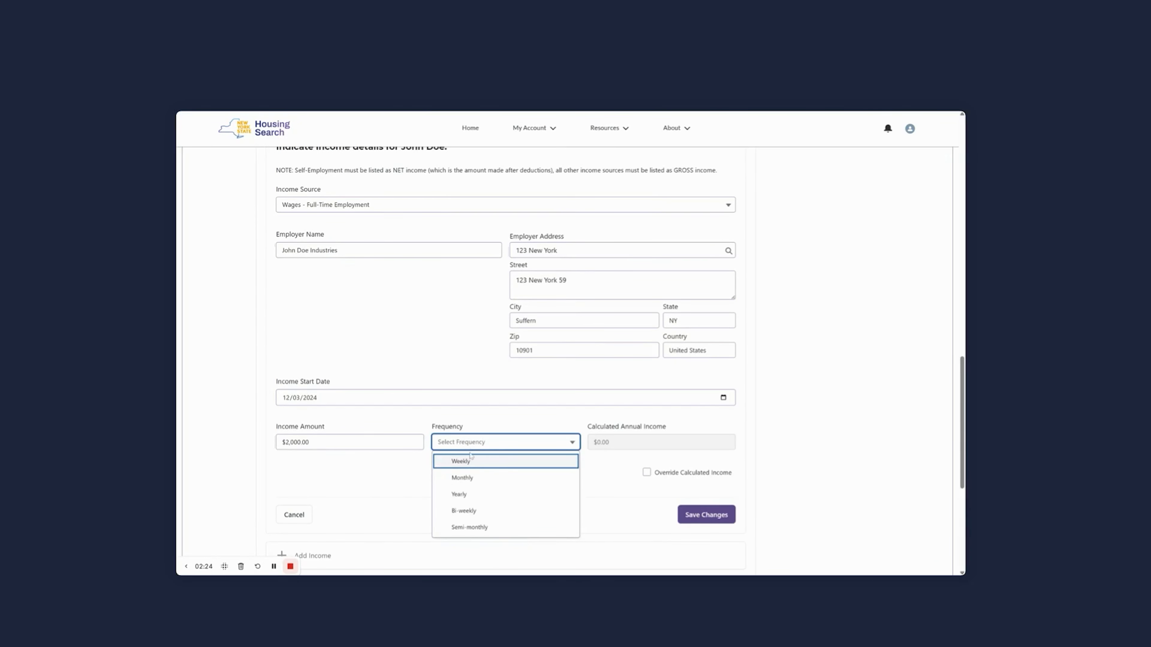
click(482, 511)
click(543, 475)
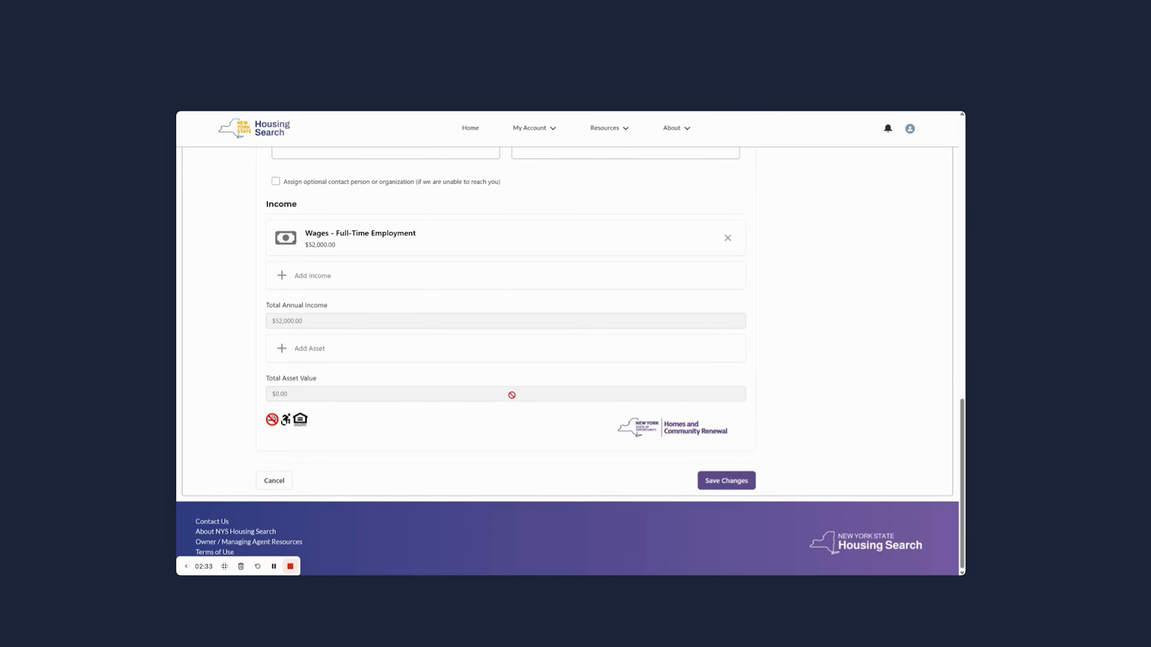
scroll(444, 363, up, 1)
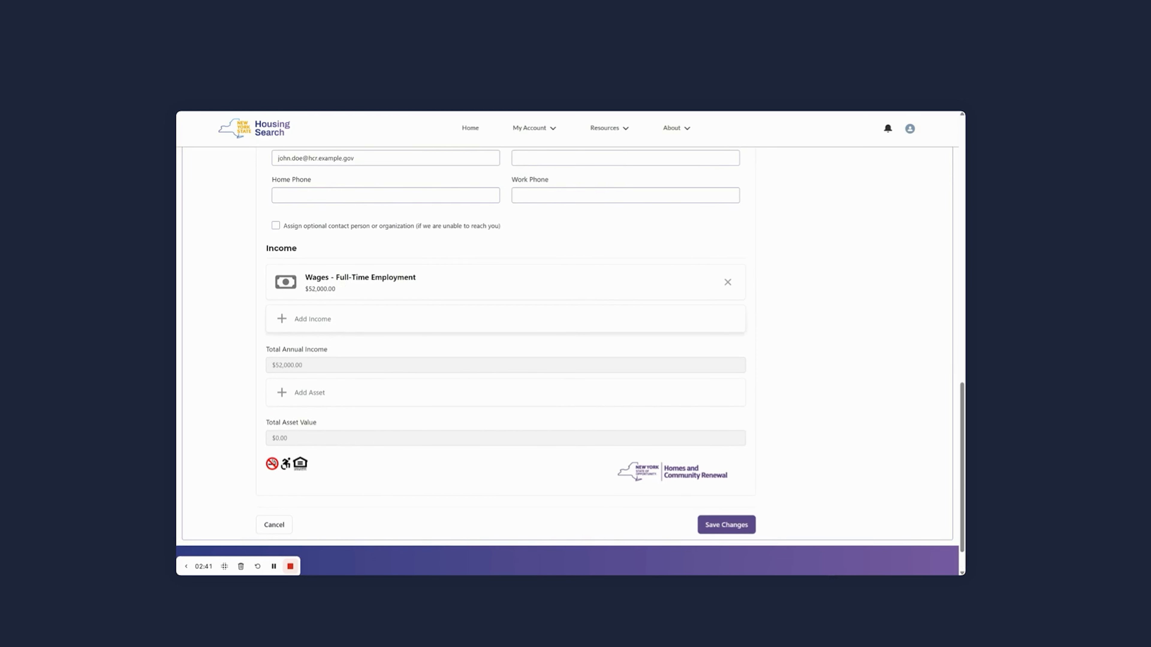
Add a Cash on Hand asset at Bank of America worth $1,000.00 and save it.
click(322, 395)
scroll(445, 408, down, 1)
click(373, 391)
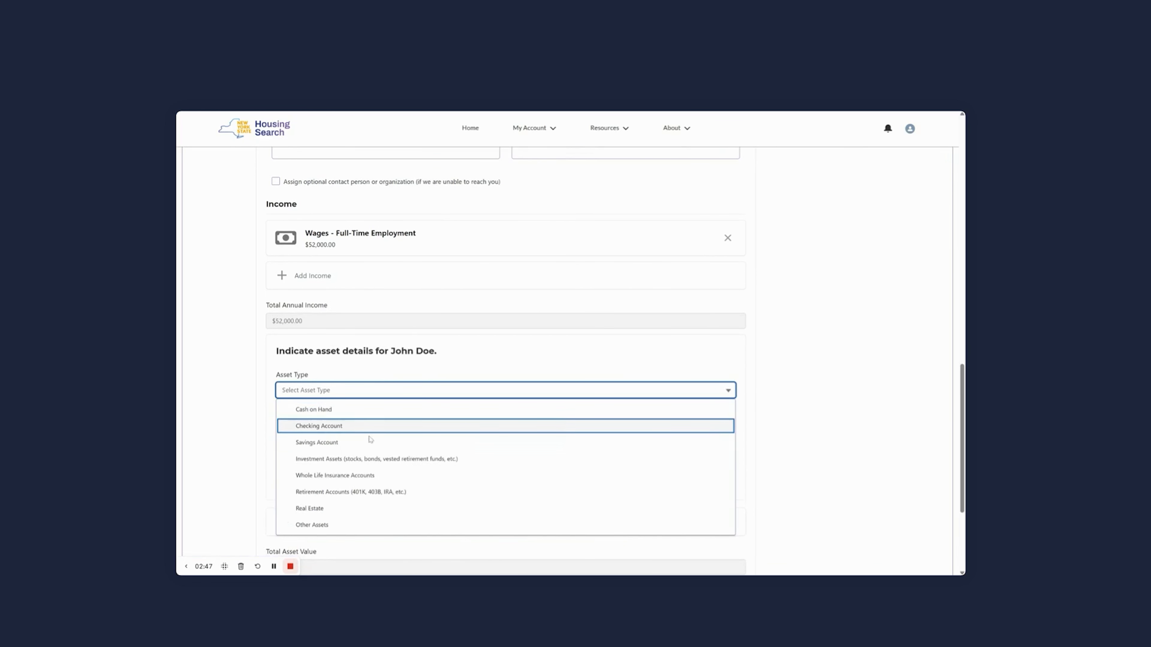
click(362, 409)
click(362, 435)
text(Bank of America)
key(Tab)
text(1000)
key(Return)
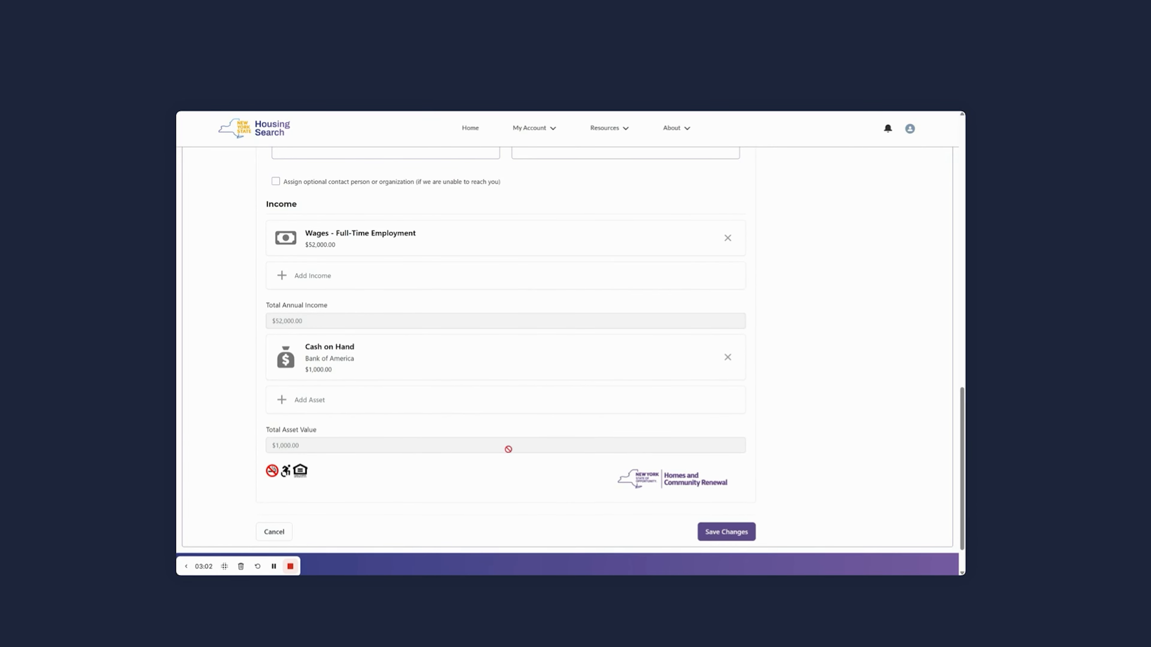
Fill in the applicant's birth date and save the changes to the household member record.
click(733, 535)
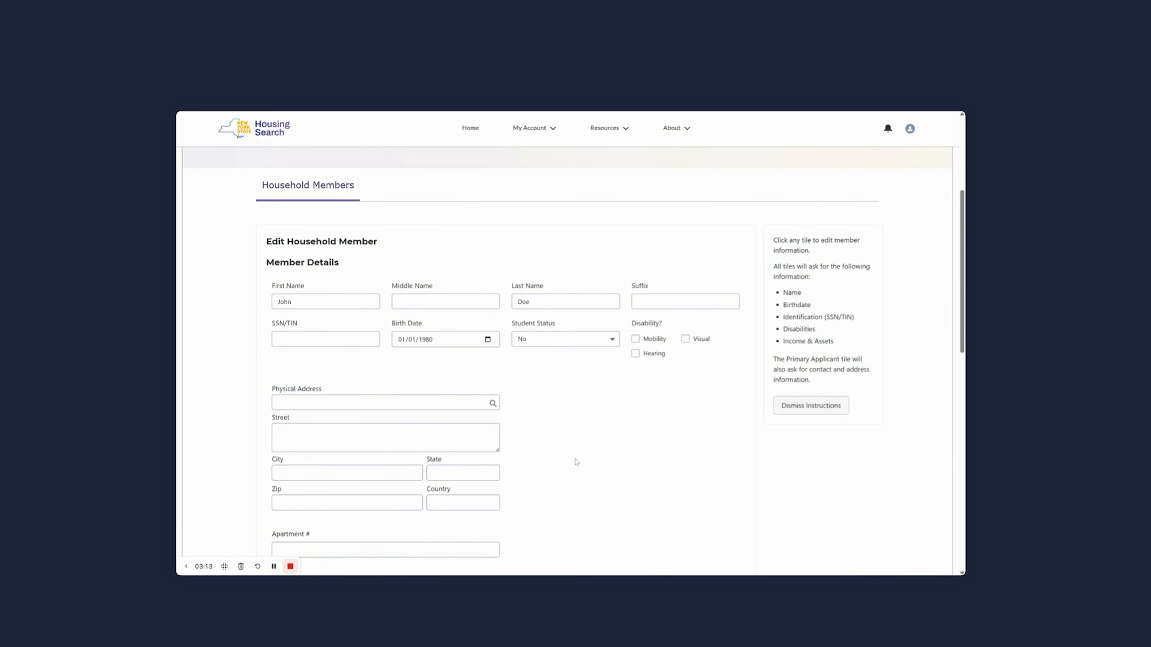
scroll(576, 462, down, 15)
click(733, 485)
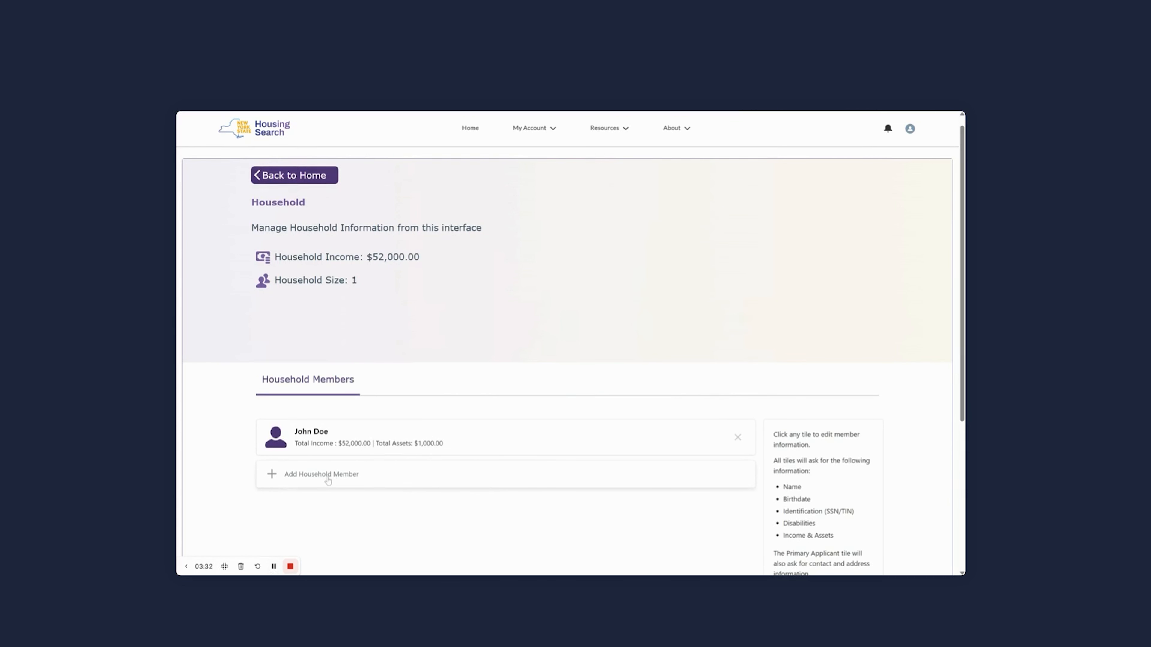
Add a second household member with first name, last name and birth date, and save the member.
click(352, 476)
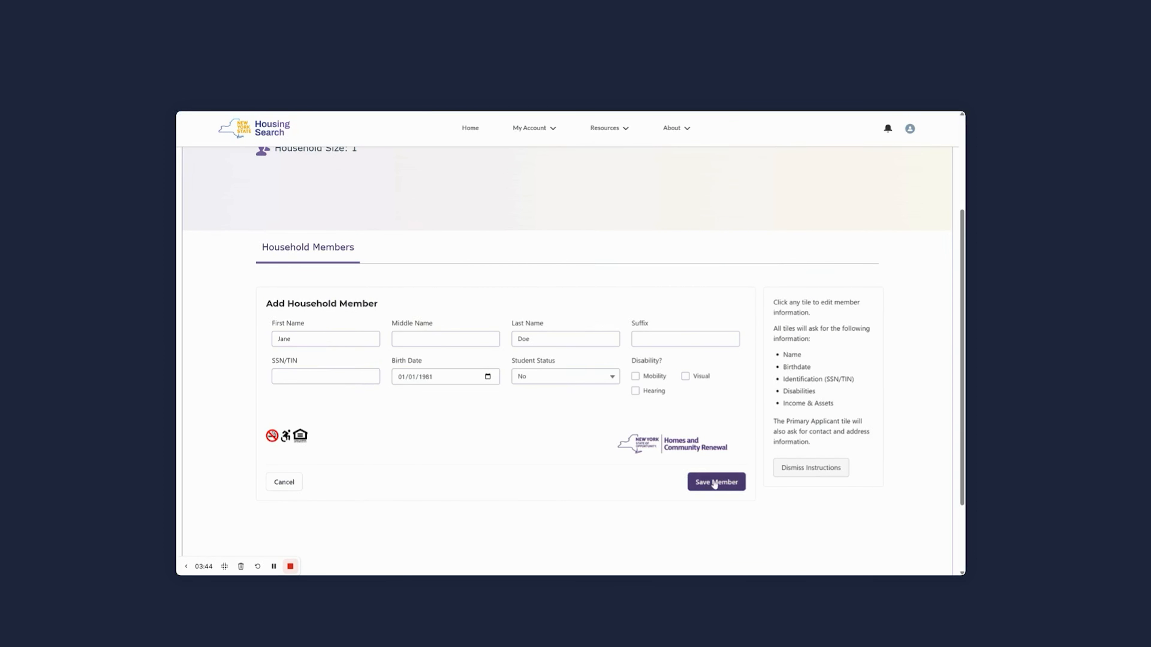
click(715, 482)
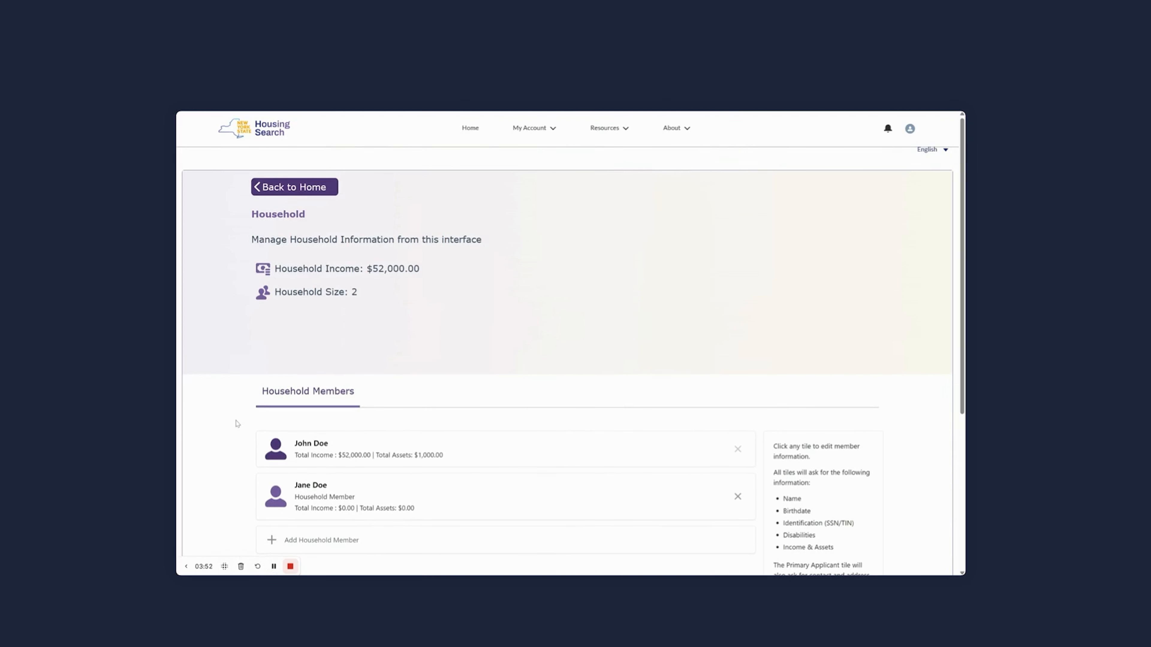
scroll(231, 444, down, 1)
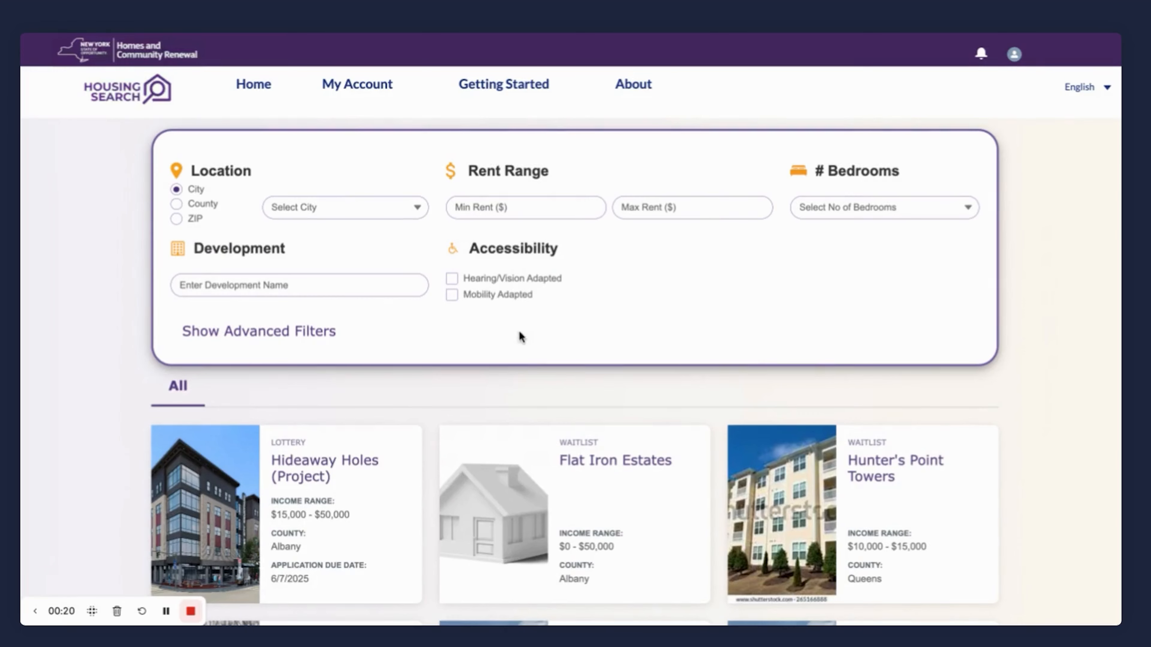
Try the Hearing/Vision Adapted and Mobility Adapted accessibility filters on the listings and clear both again.
click(452, 280)
click(451, 295)
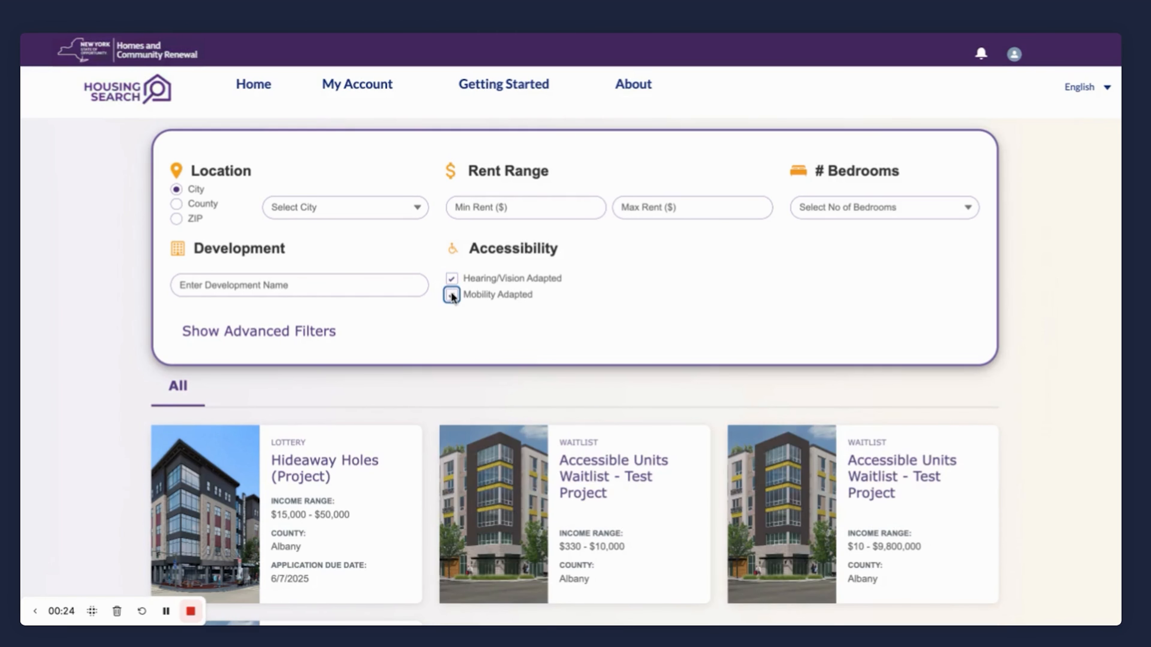
click(452, 295)
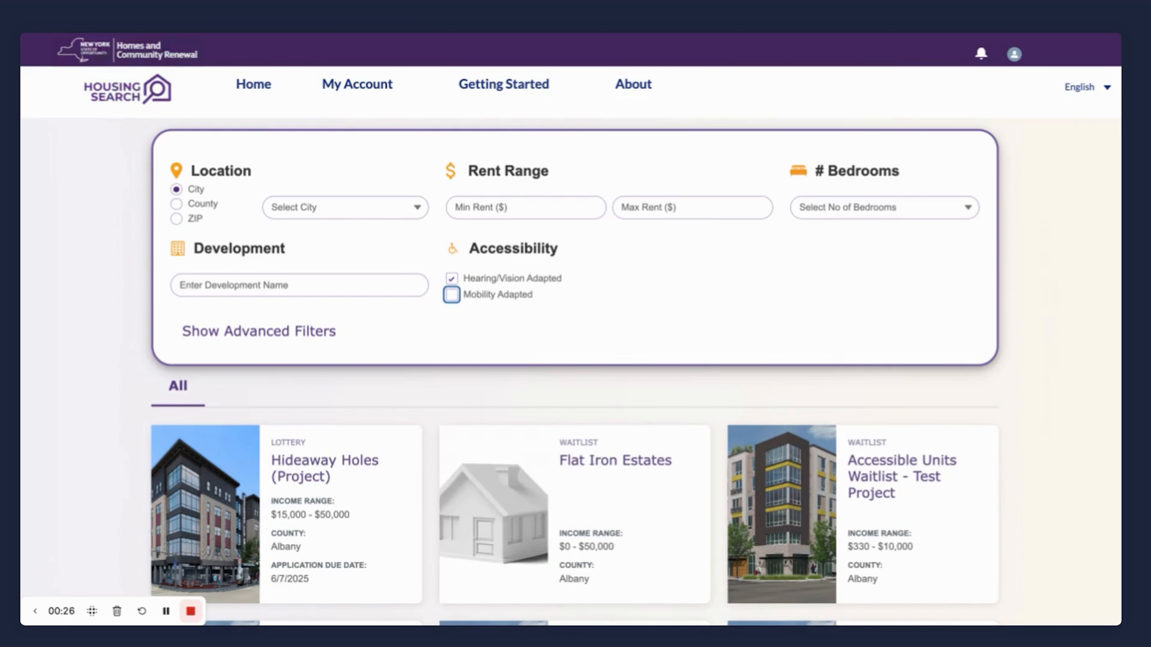
click(451, 278)
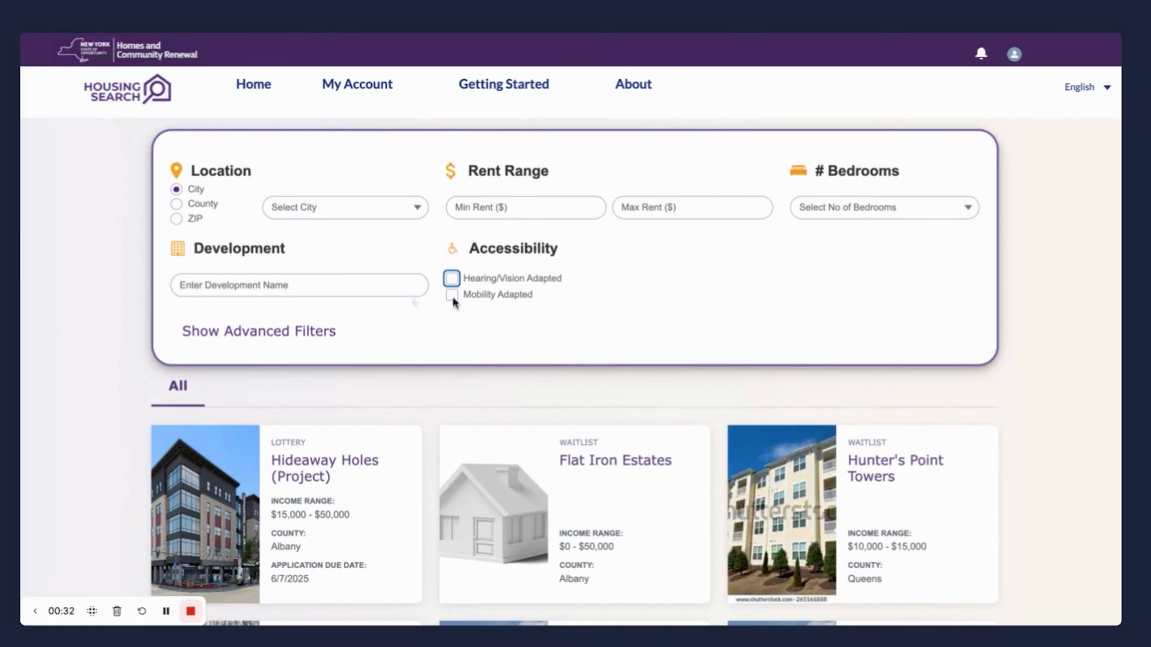
Show the advanced search filters and select the Fitness Center amenity.
click(286, 336)
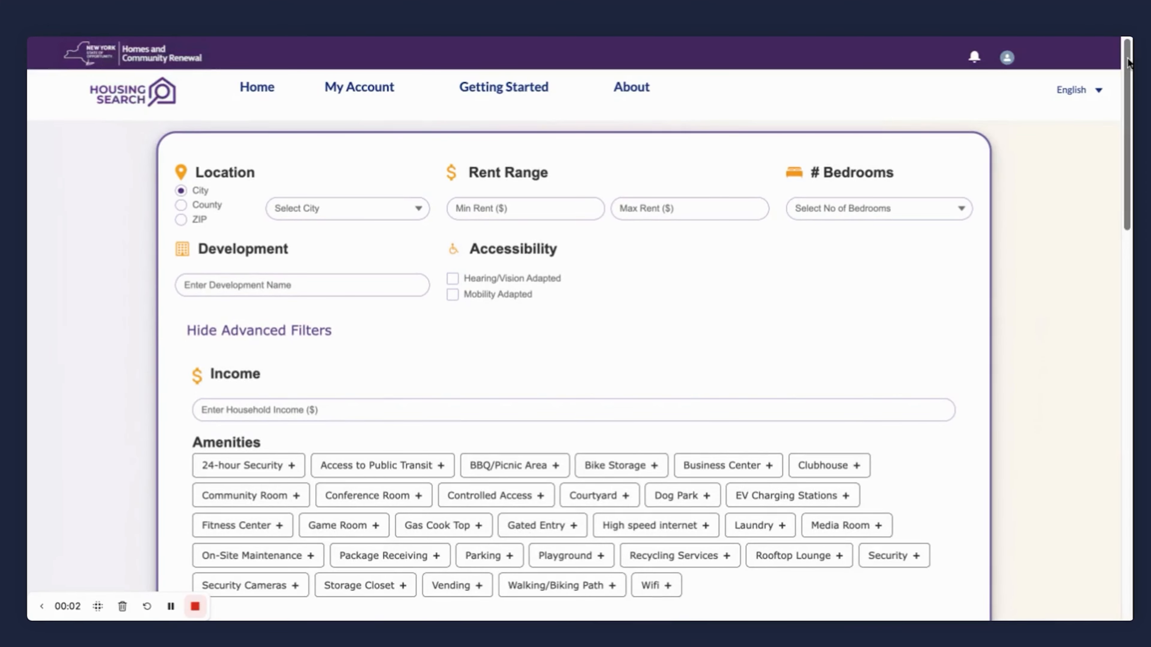
drag(1128, 62, 1129, 135)
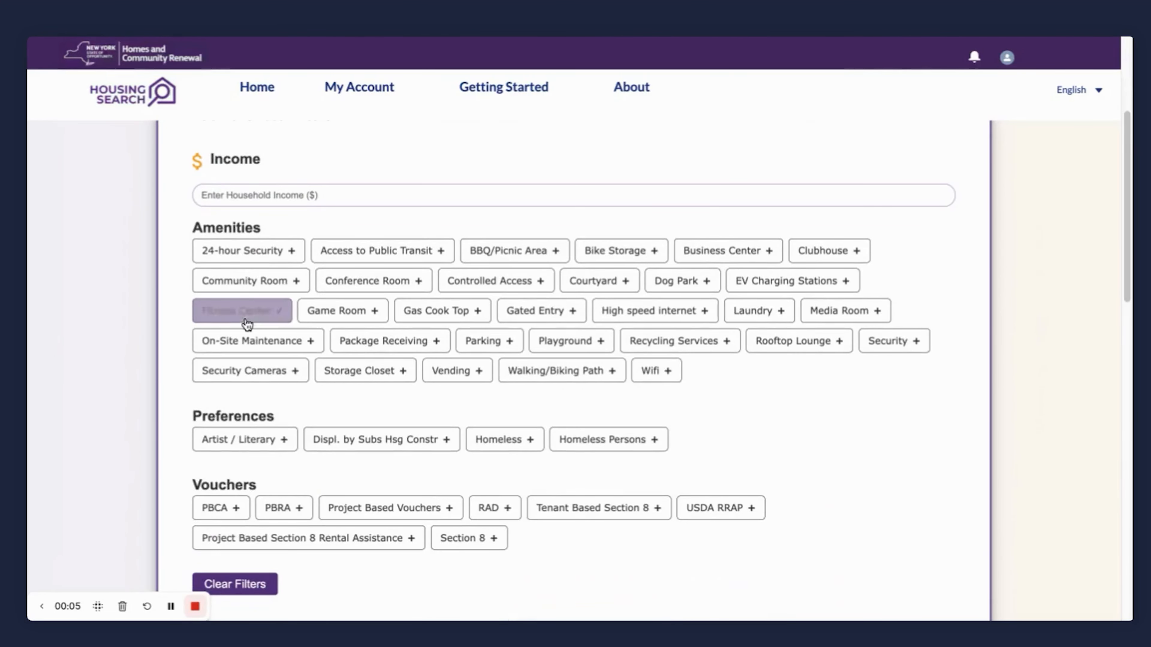
click(267, 321)
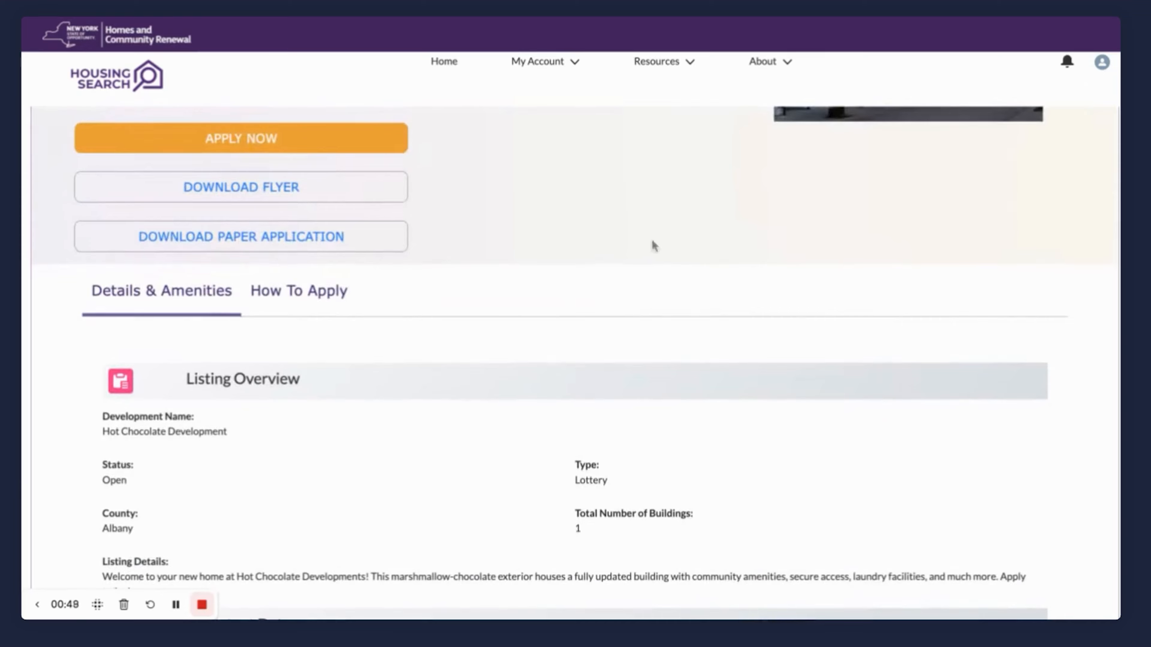
Check how to apply for the Hot Chocolate Development and start its application, continuing past the introduction.
click(286, 291)
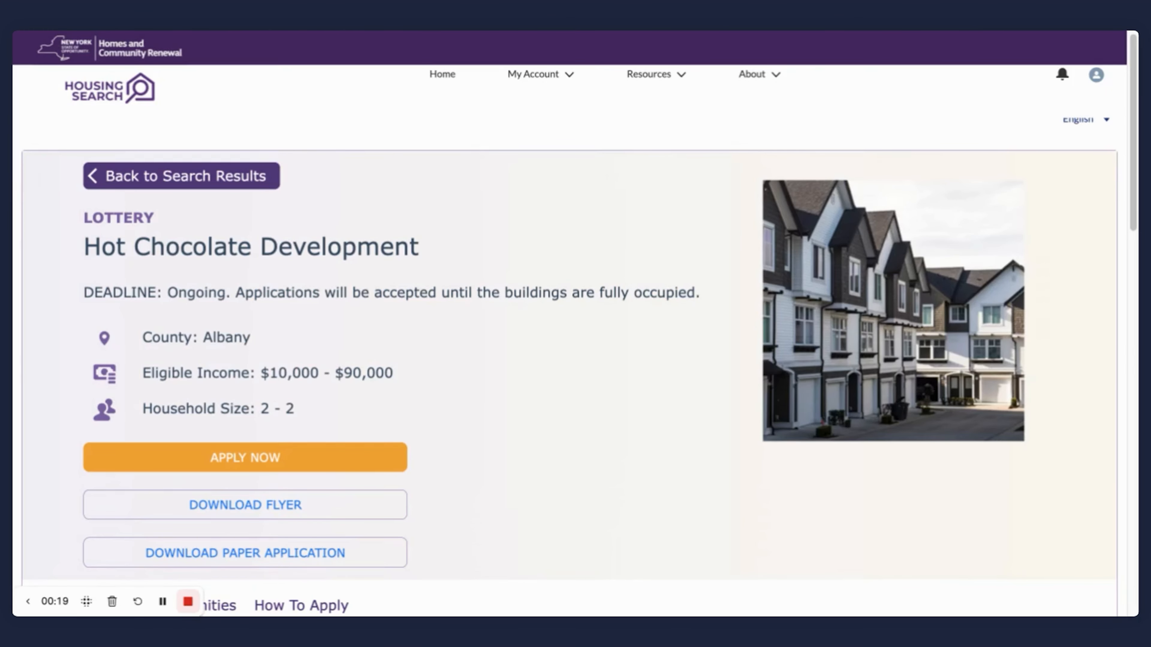
click(260, 458)
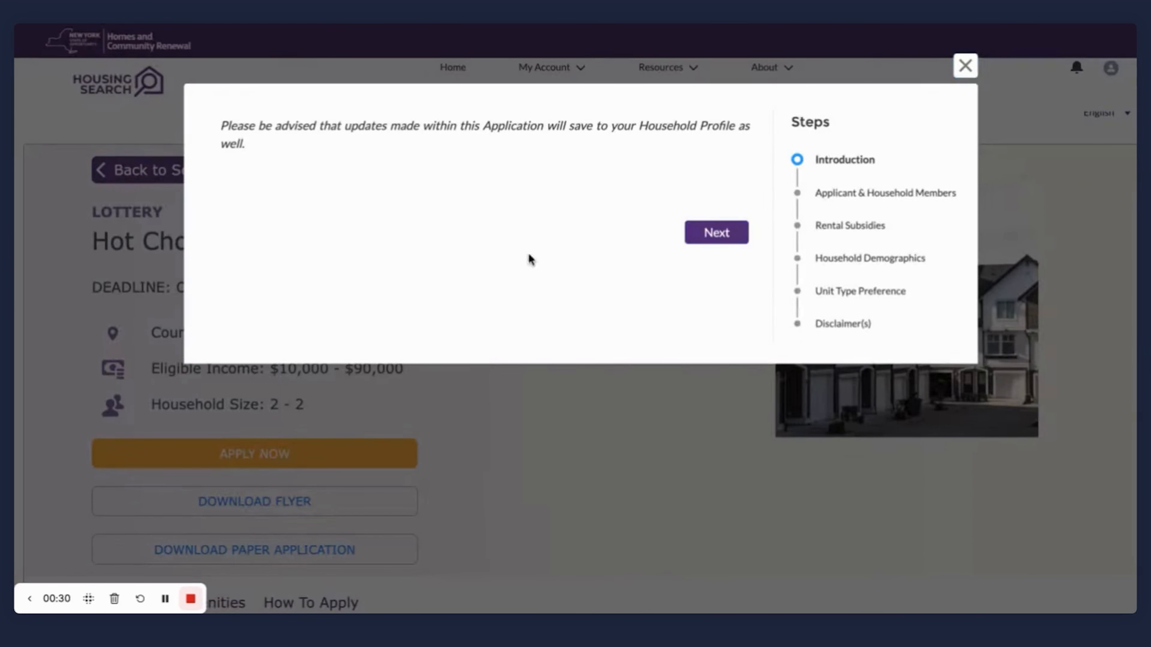
click(716, 240)
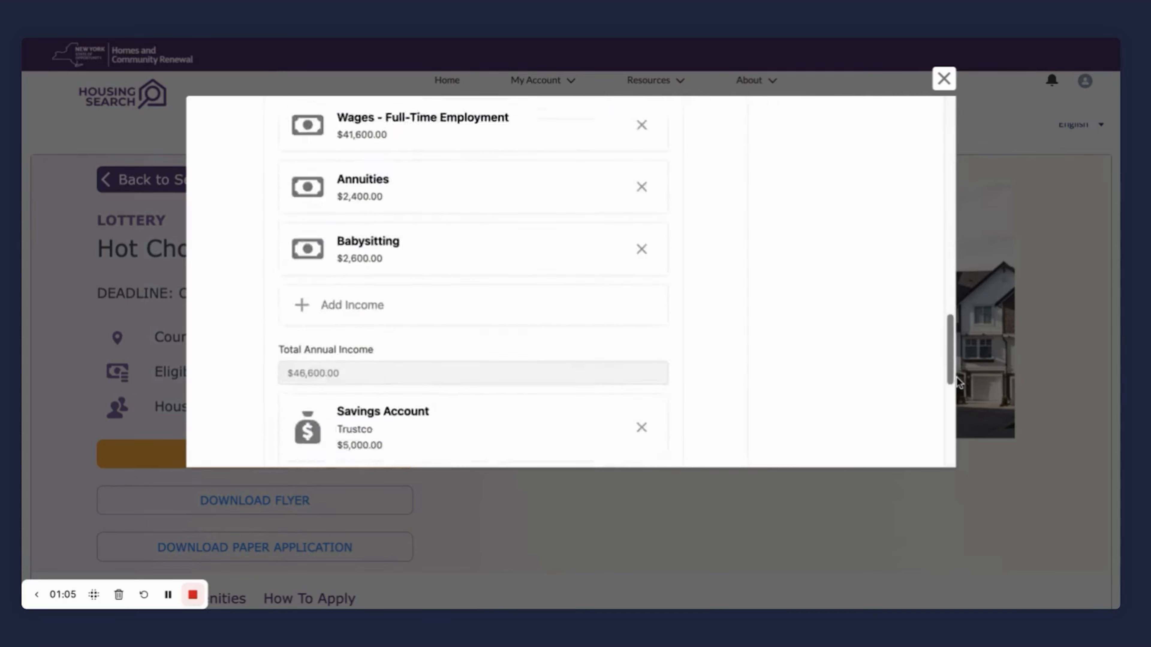
Save the primary applicant's household member details and continue the application past the applicant and household members section.
scroll(711, 407, down, 8)
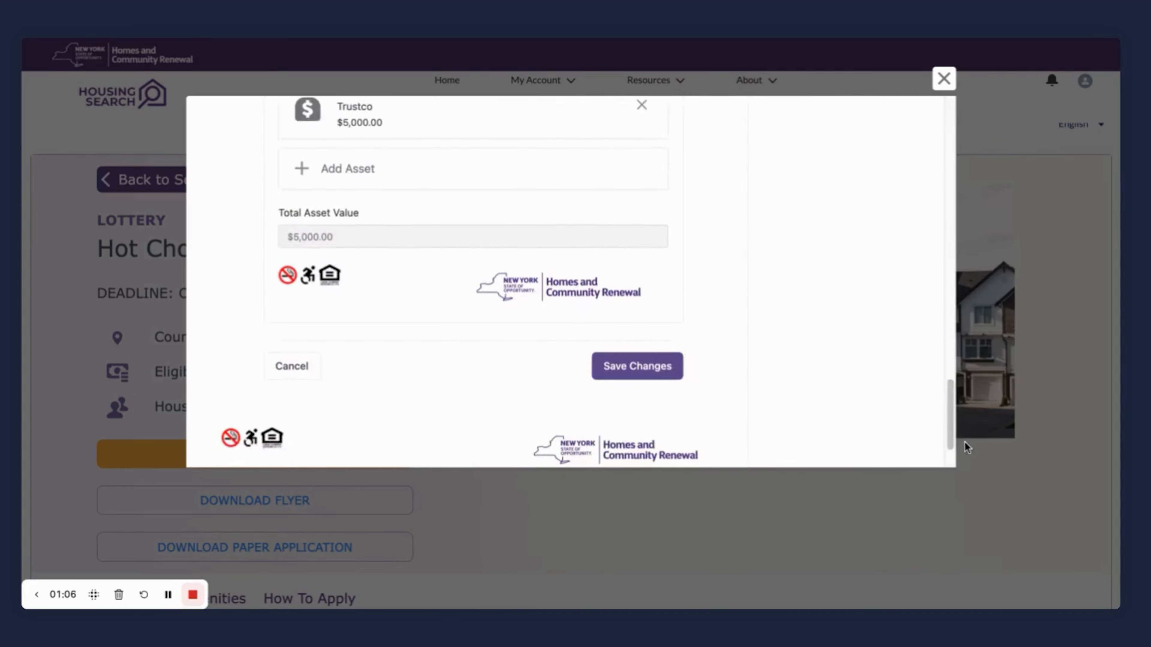
click(669, 369)
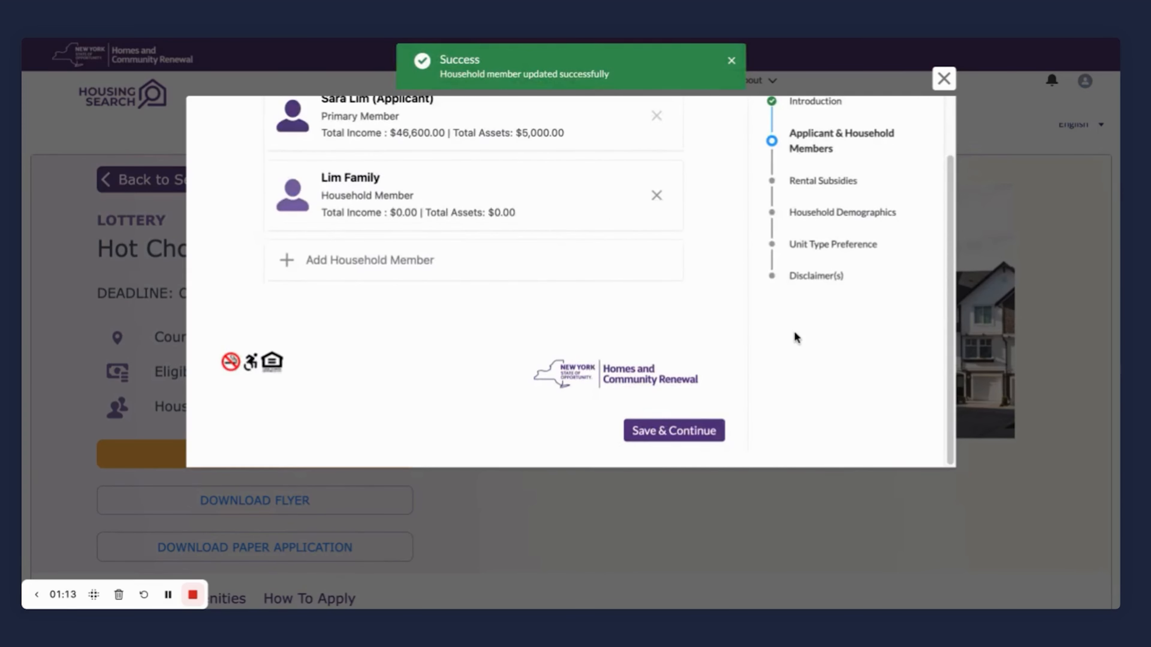
click(674, 430)
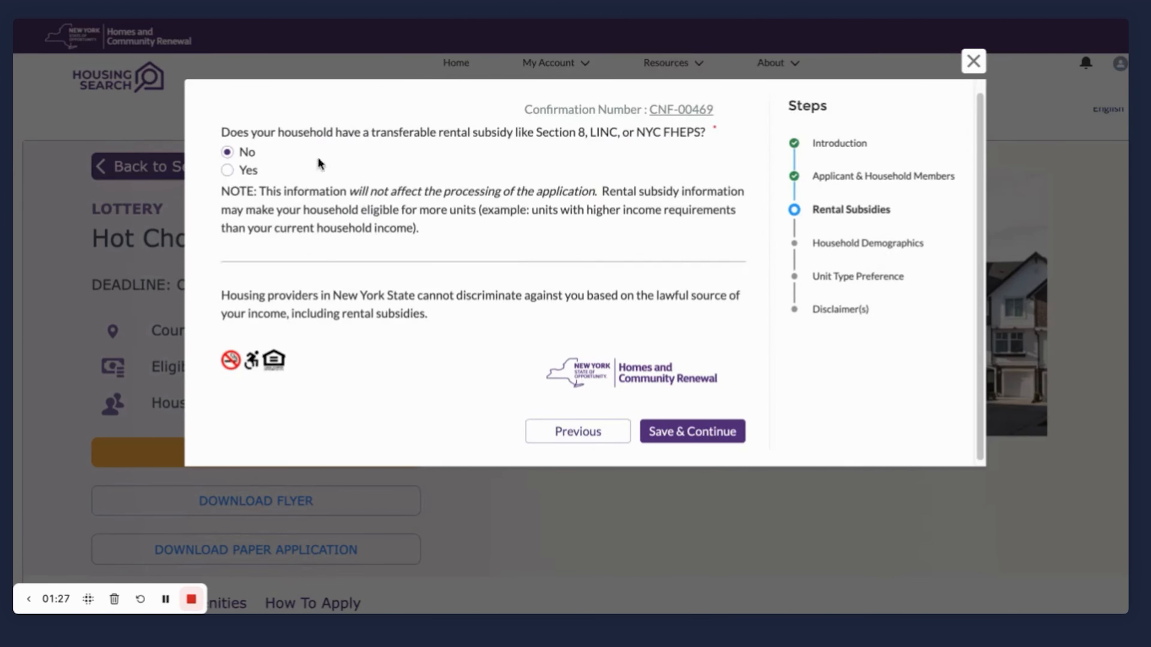
Try Yes for the transferable rental subsidy question and set the answer back to No.
click(227, 171)
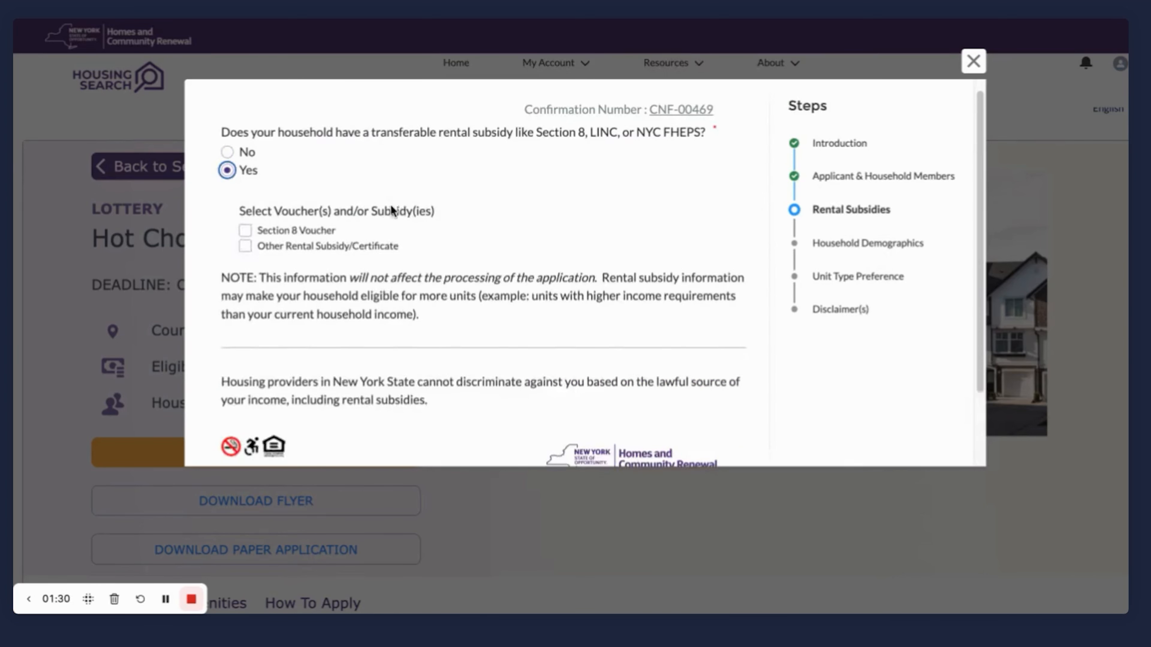
click(227, 153)
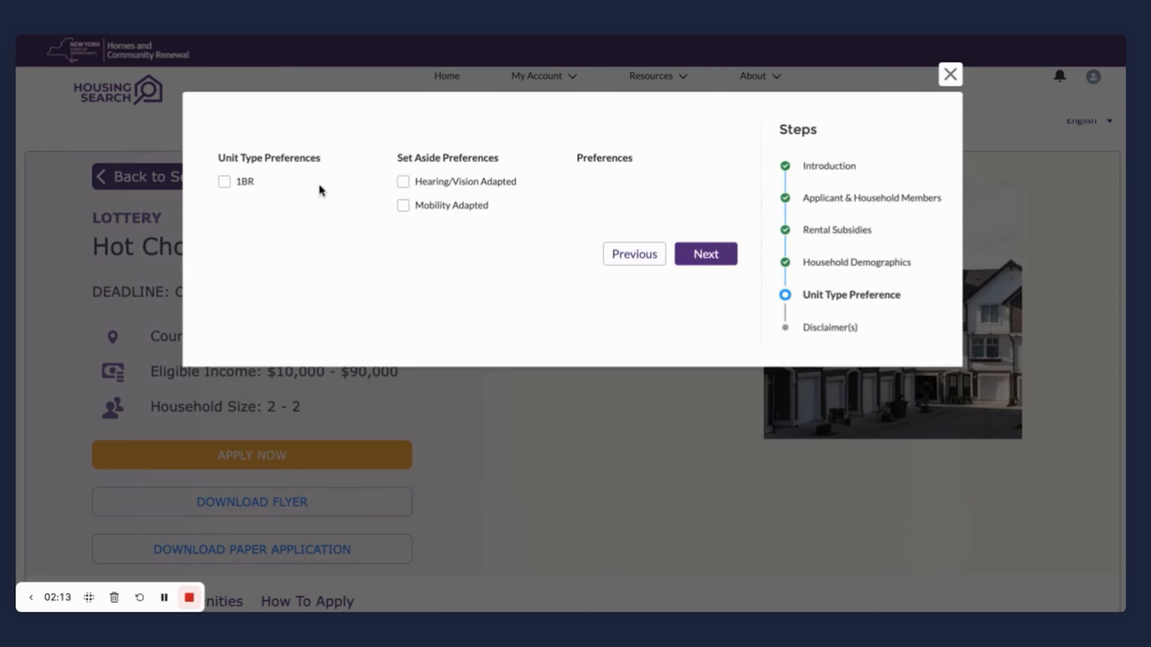
Select the 1BR unit type and Hearing/Vision Adapted set-aside preferences, then agree to the application's disclaimer terms.
click(224, 182)
click(403, 182)
click(706, 268)
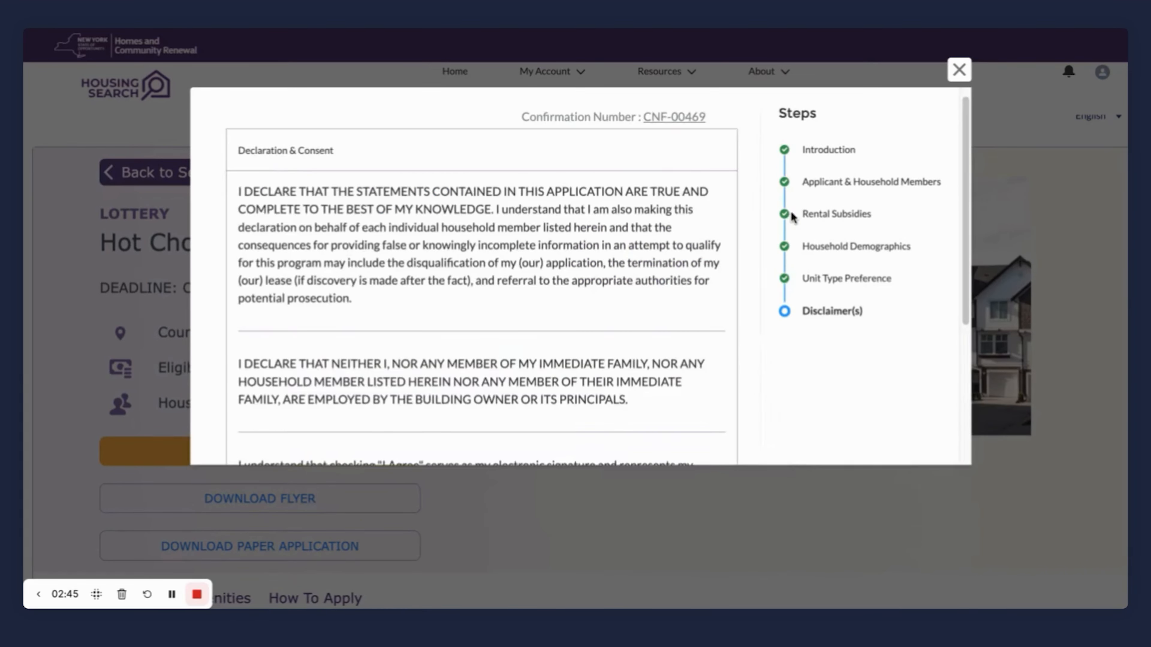
drag(962, 176, 976, 326)
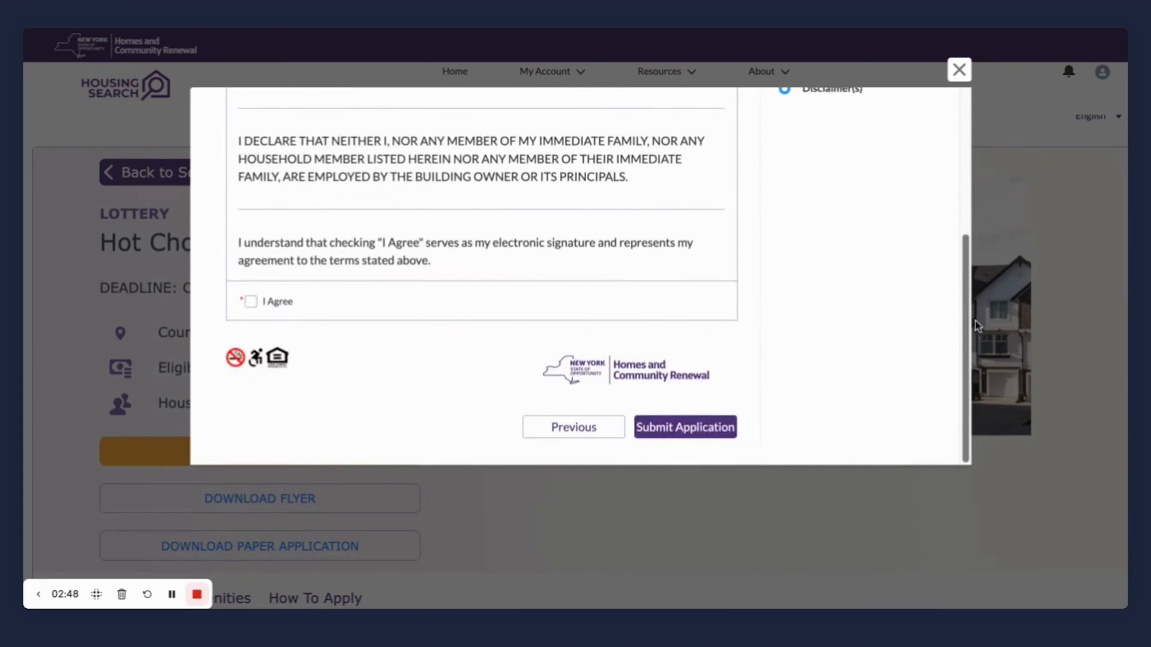
click(251, 302)
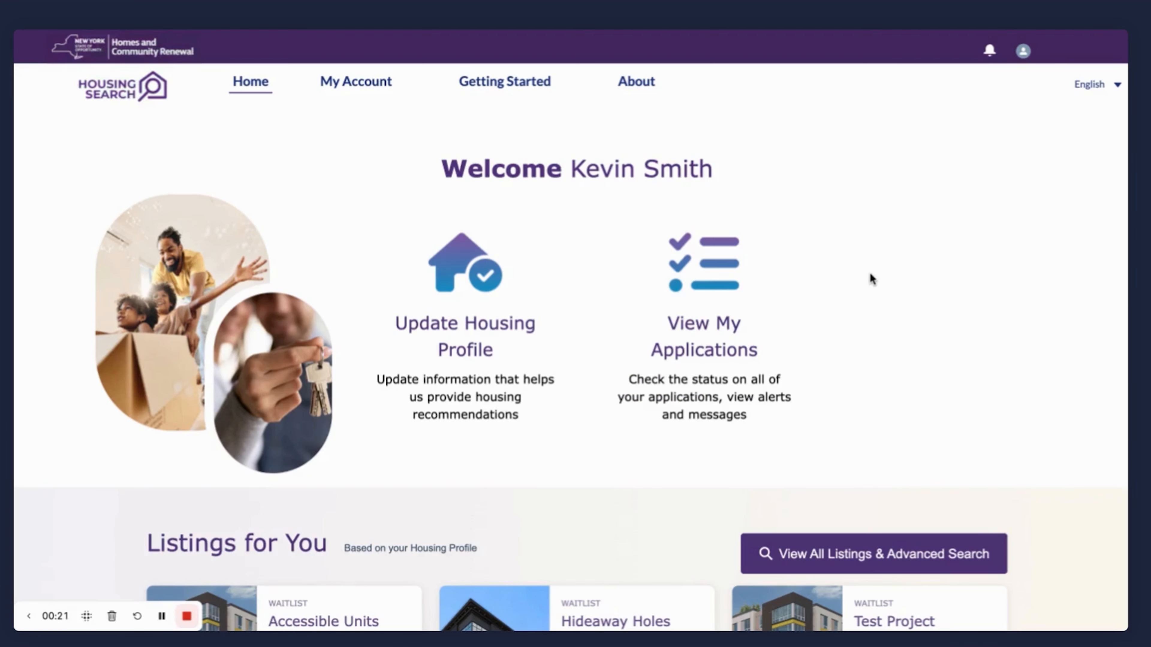
View the submitted applications and check the application status of the Hunter's Point Towers application.
click(735, 409)
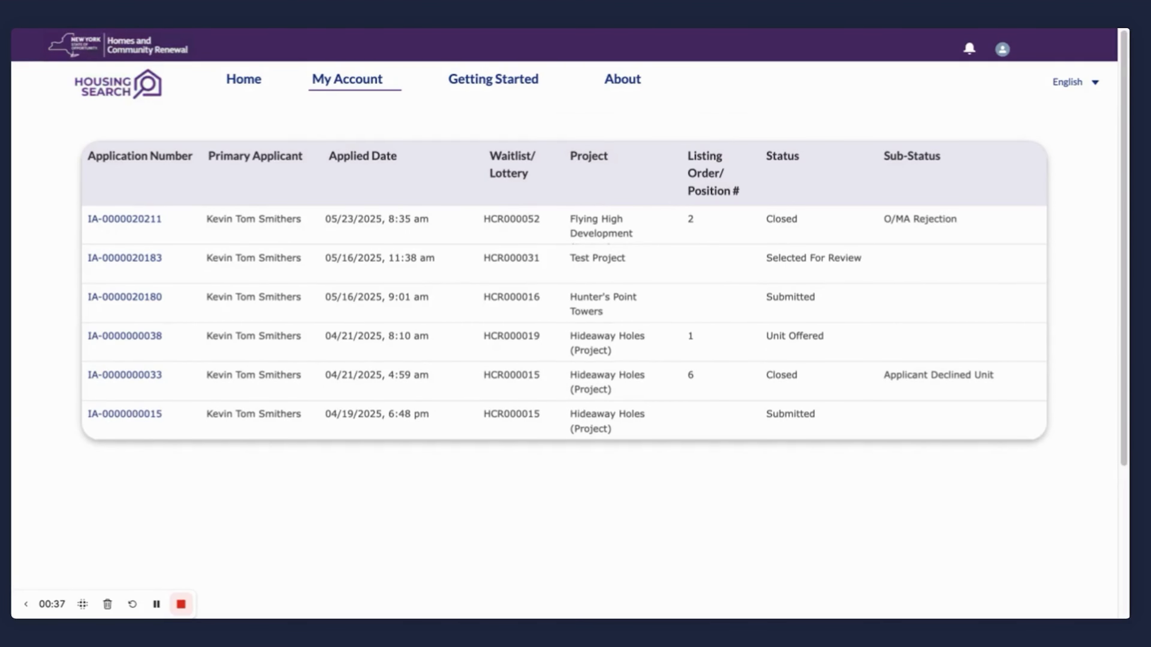
click(133, 298)
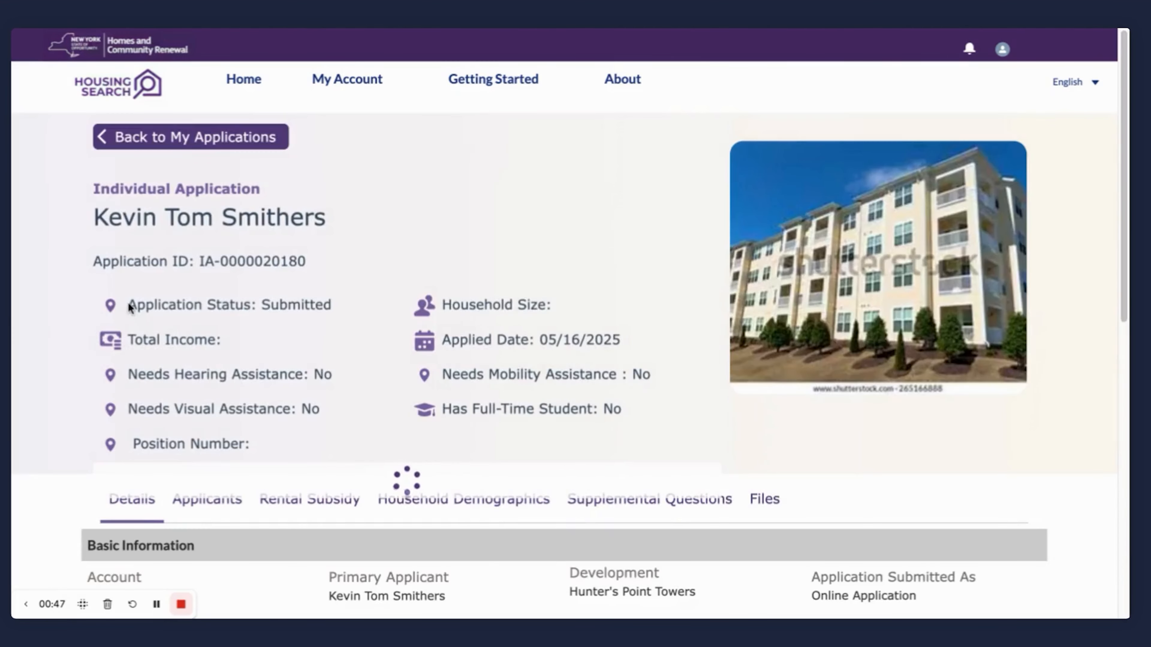
drag(129, 305, 337, 311)
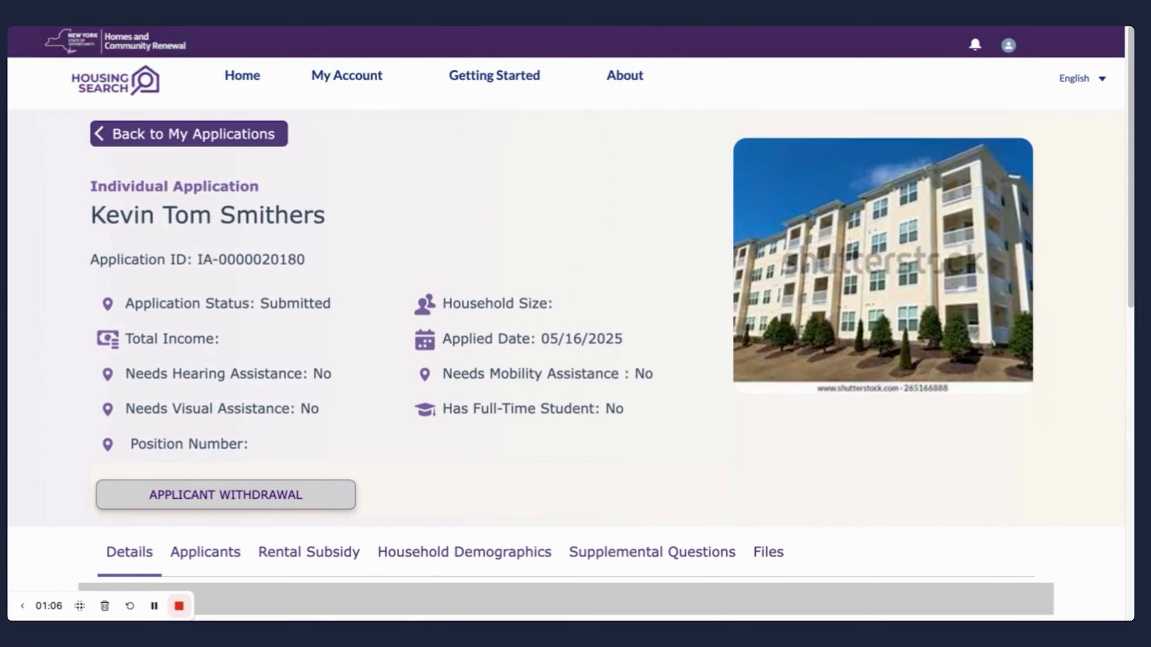
Try to withdraw the Hunter's Point Towers application through its applicant withdrawal confirmation.
click(236, 496)
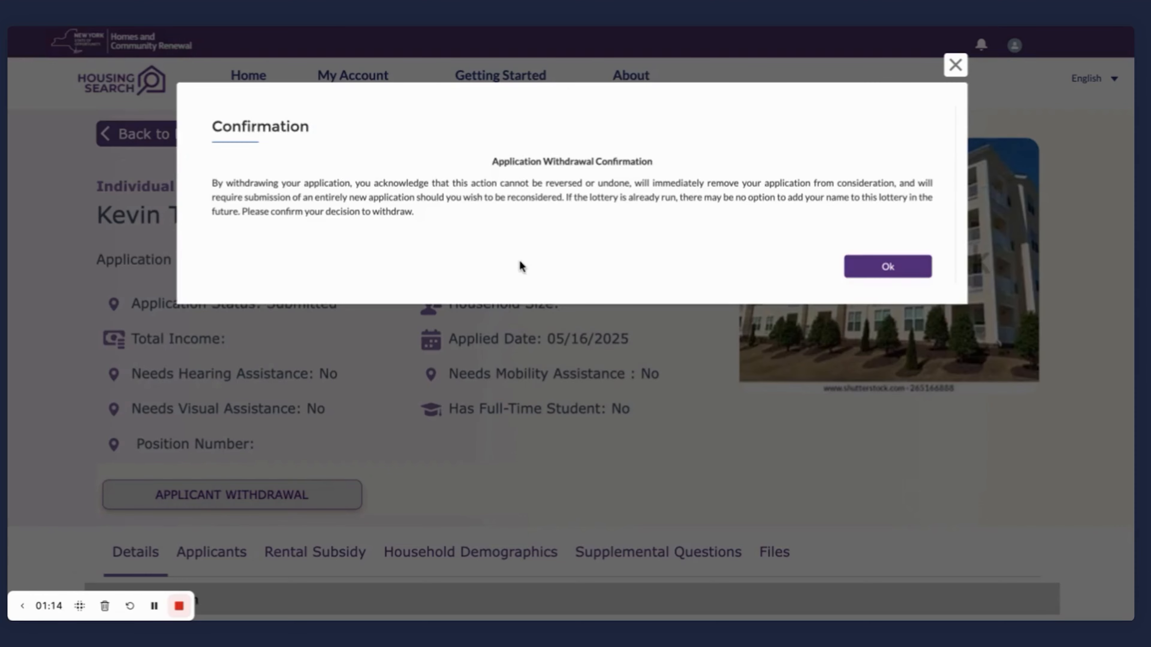
click(878, 266)
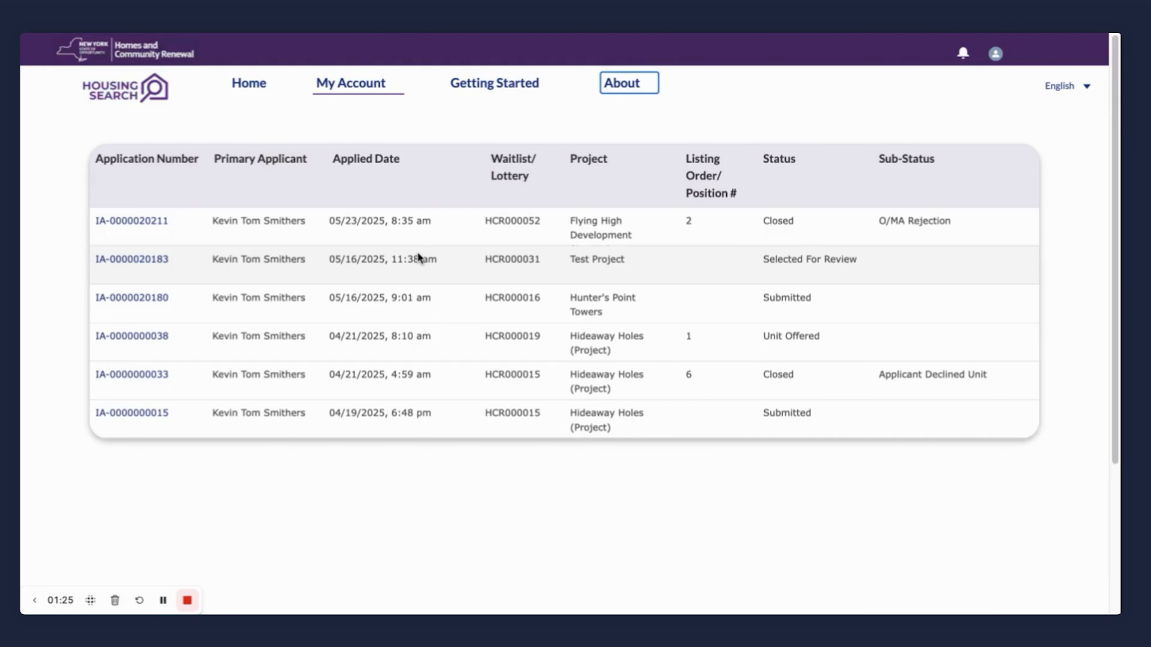
Open the Test Project application from the applications list and examine its status and details.
click(131, 259)
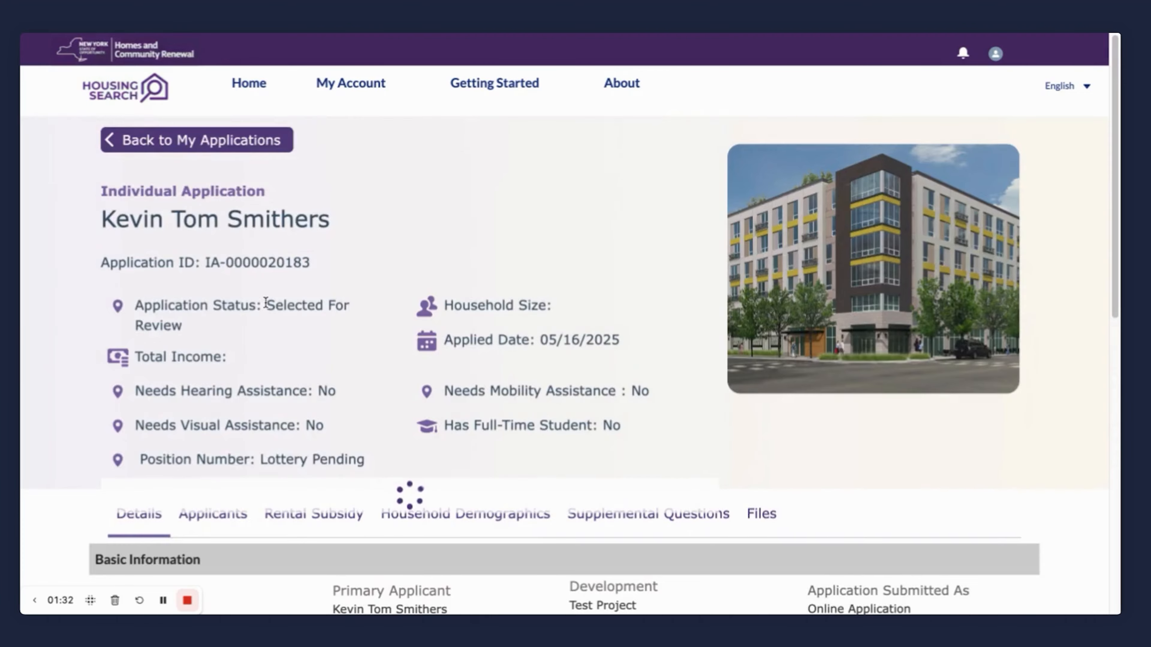
drag(267, 305, 359, 323)
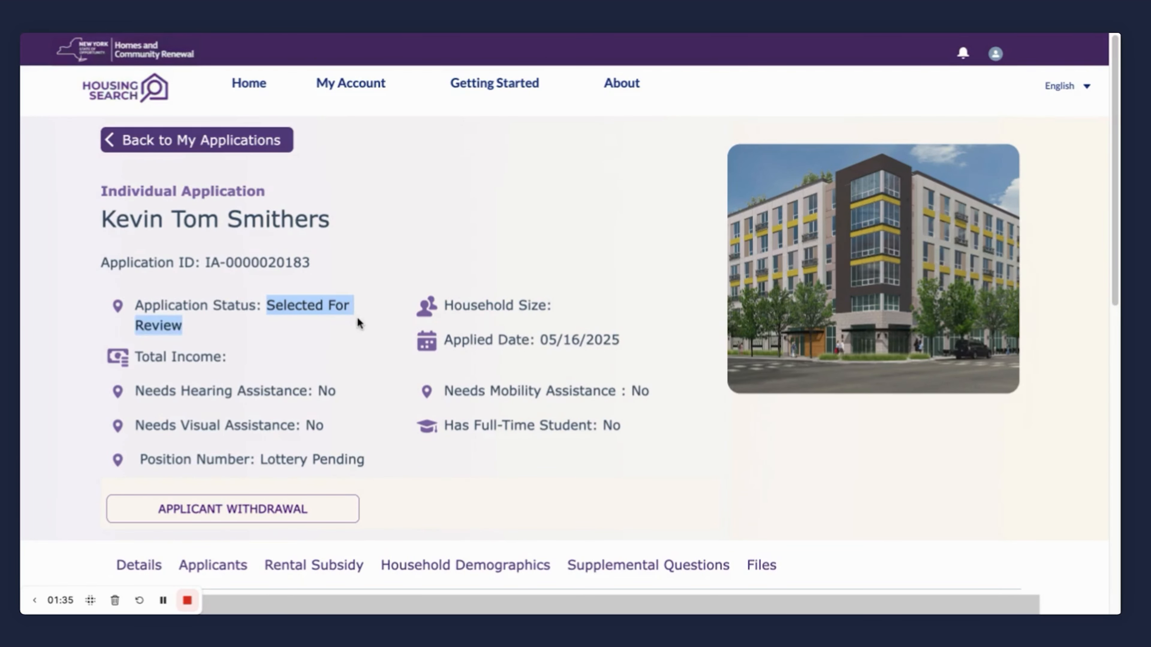
drag(1112, 197, 1112, 213)
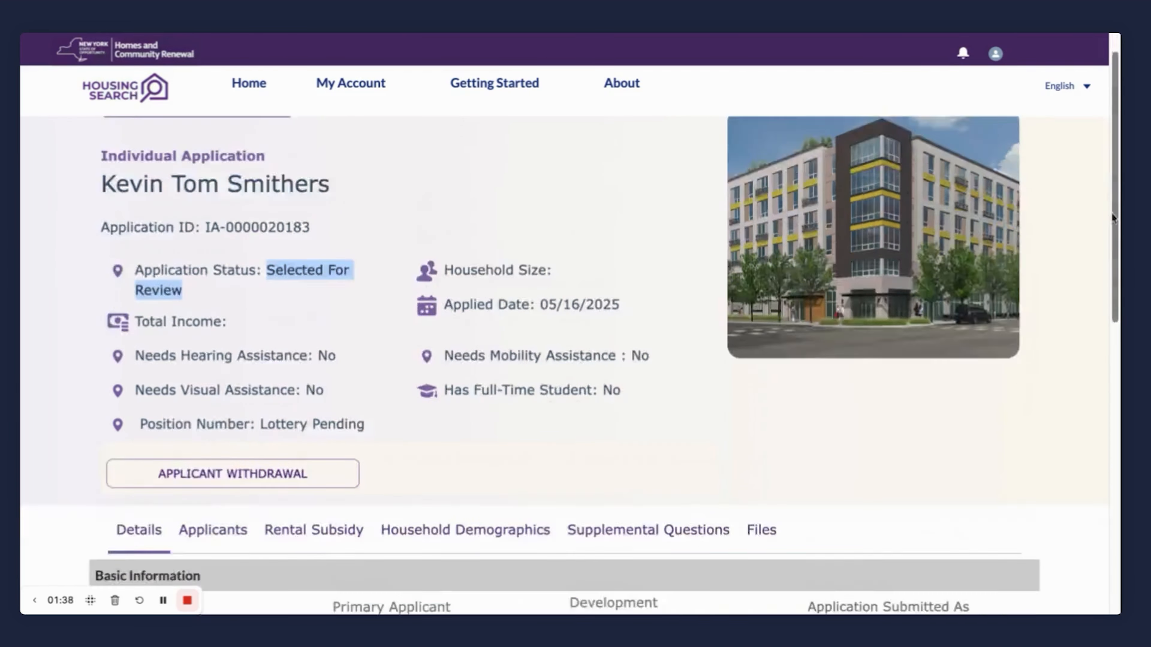